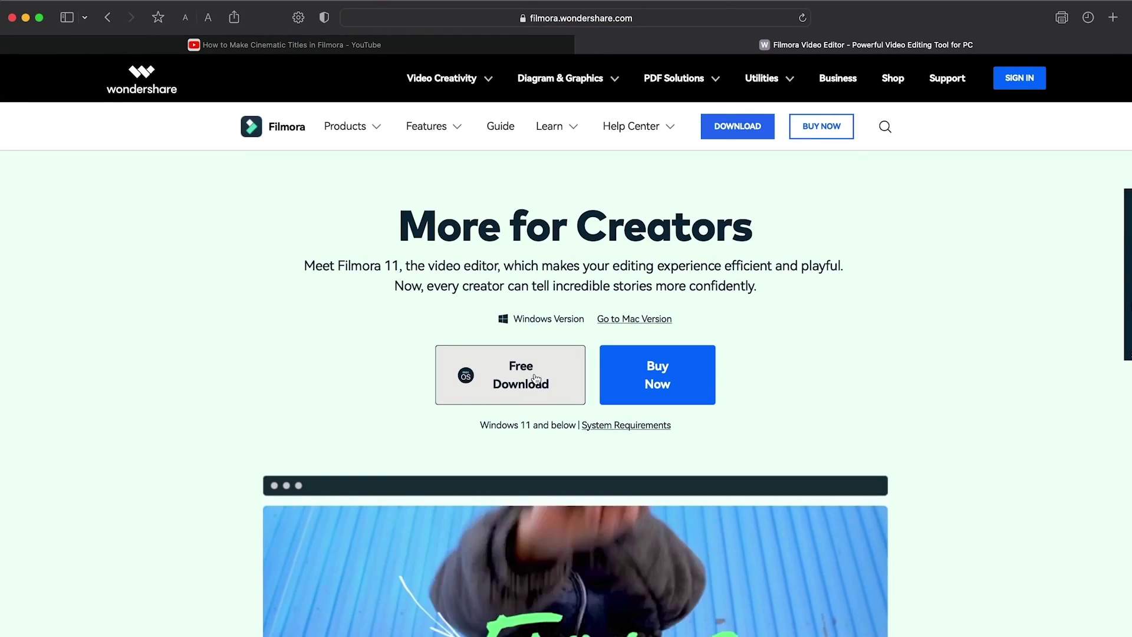
# Step: Download the Filmora for Mac installer, open its disk image, accept the licence, and launch the installer
pyautogui.click(523, 392)
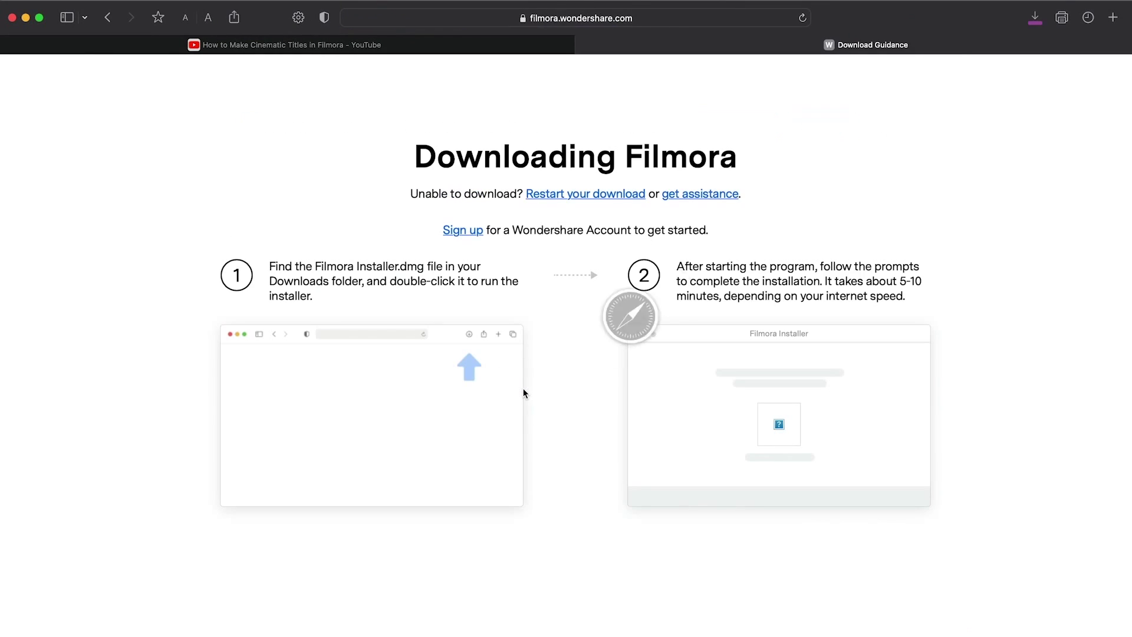
pyautogui.click(1037, 18)
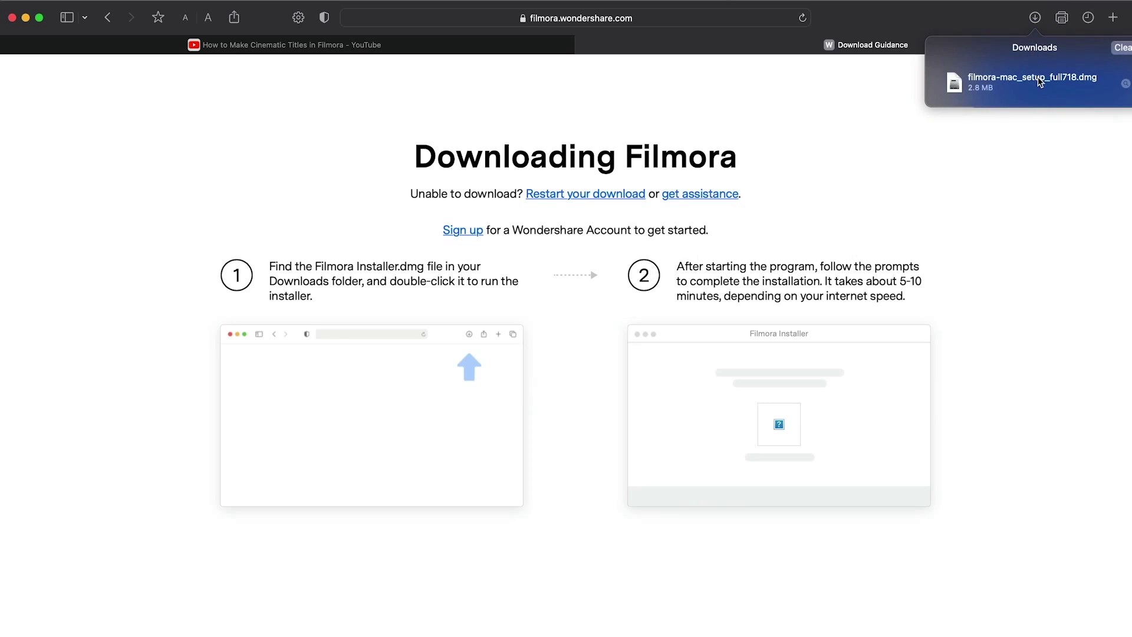
pyautogui.doubleClick(1016, 86)
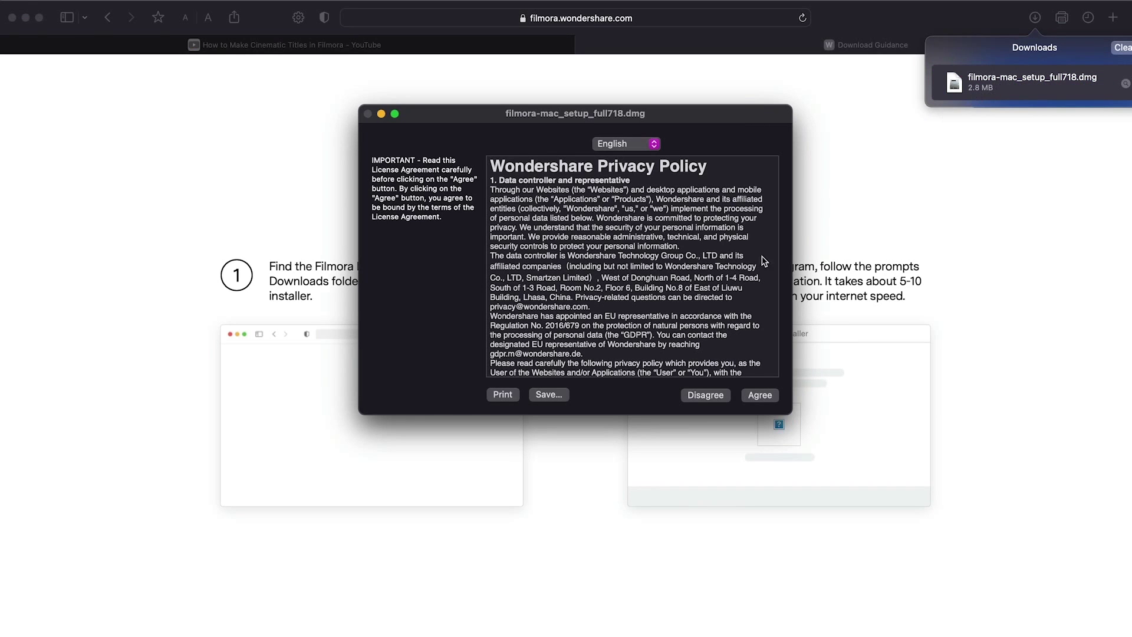
pyautogui.click(761, 394)
pyautogui.doubleClick(476, 354)
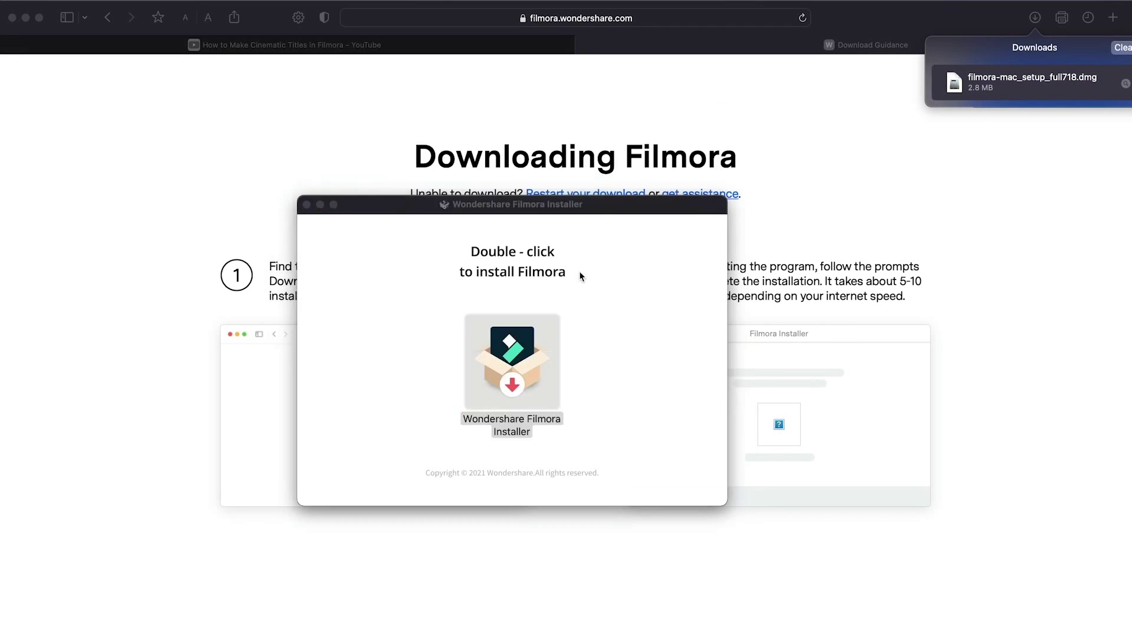
# Step: Close the disk image window and move the installer window lower and to the right
pyautogui.click(667, 291)
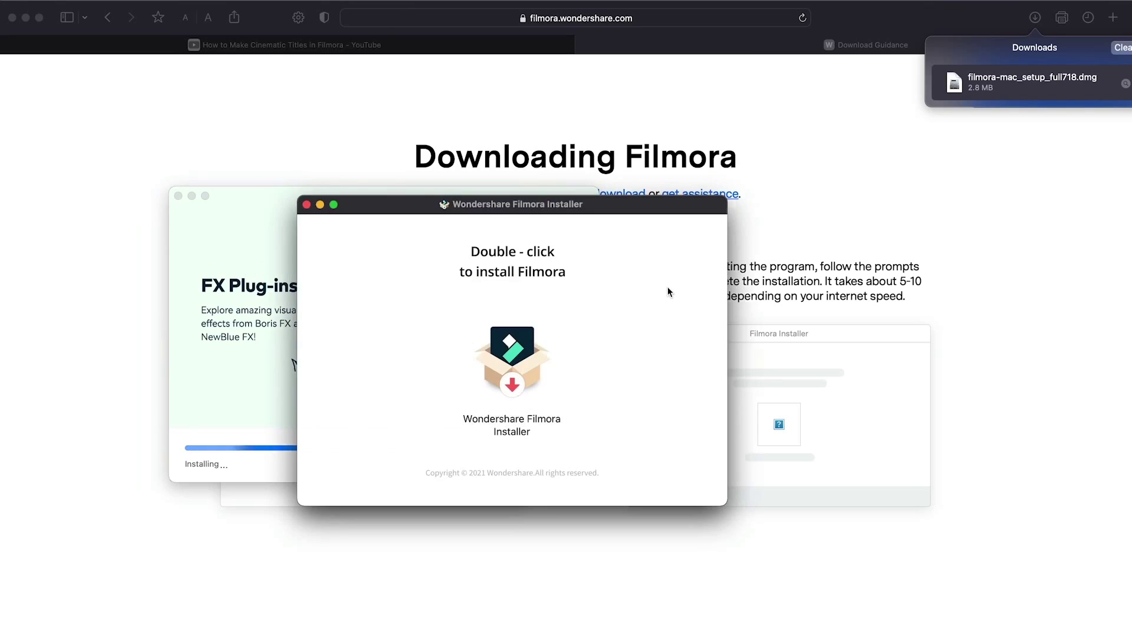
pyautogui.click(304, 199)
pyautogui.moveTo(303, 201); pyautogui.dragTo(468, 227)
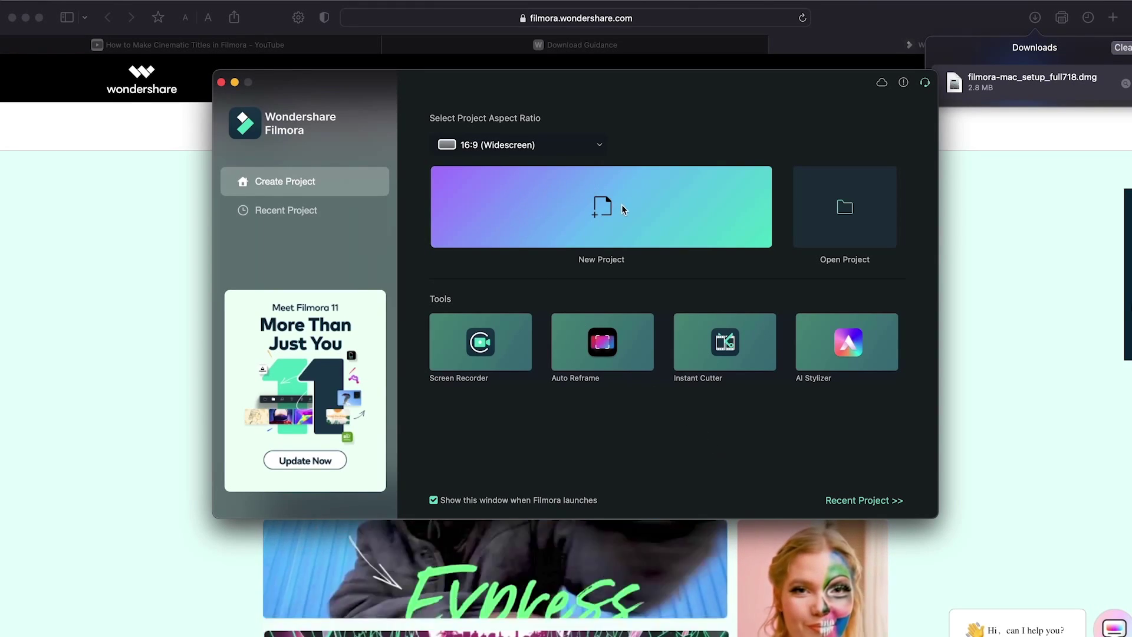
# Step: Create a new blank project and set its frame rate to 60 fps in Project Settings
pyautogui.click(585, 215)
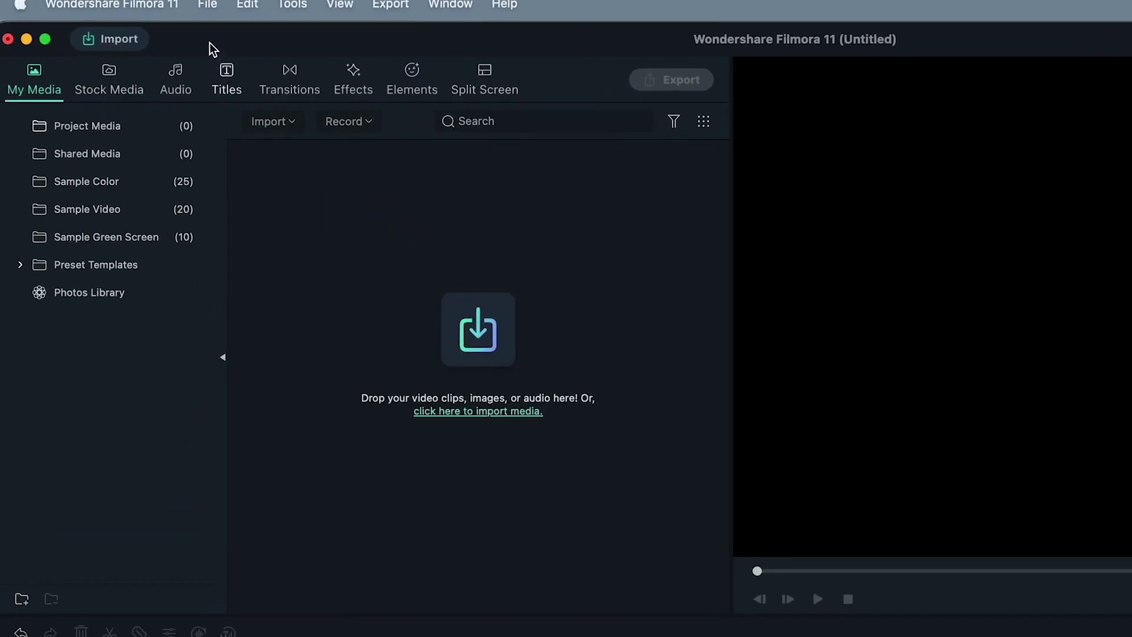
pyautogui.click(147, 8)
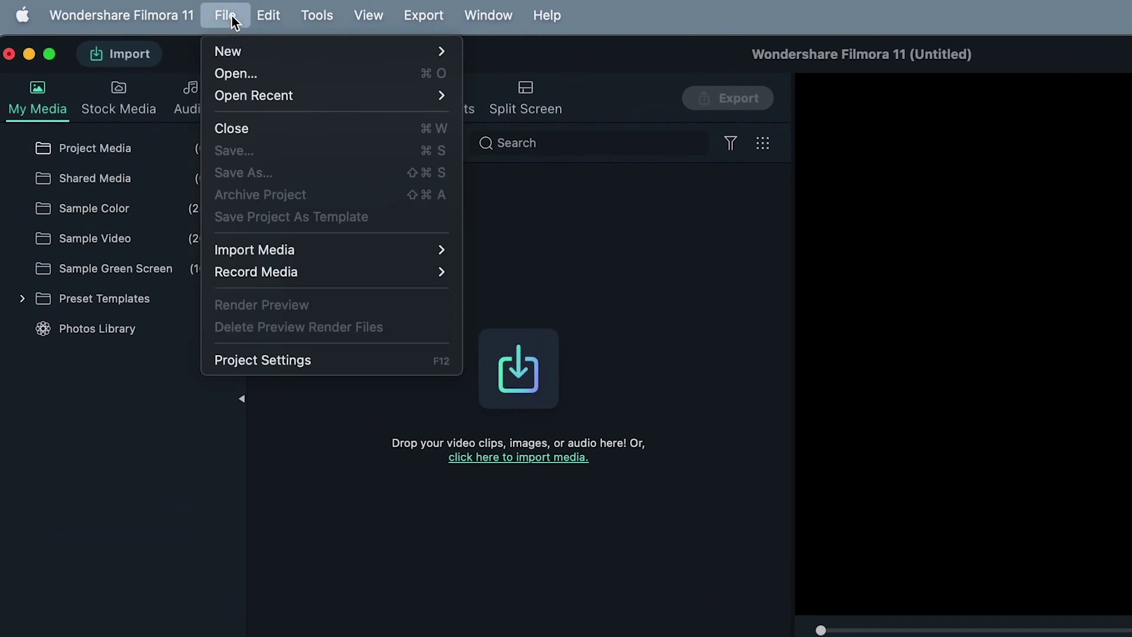
pyautogui.click(269, 360)
pyautogui.click(564, 301)
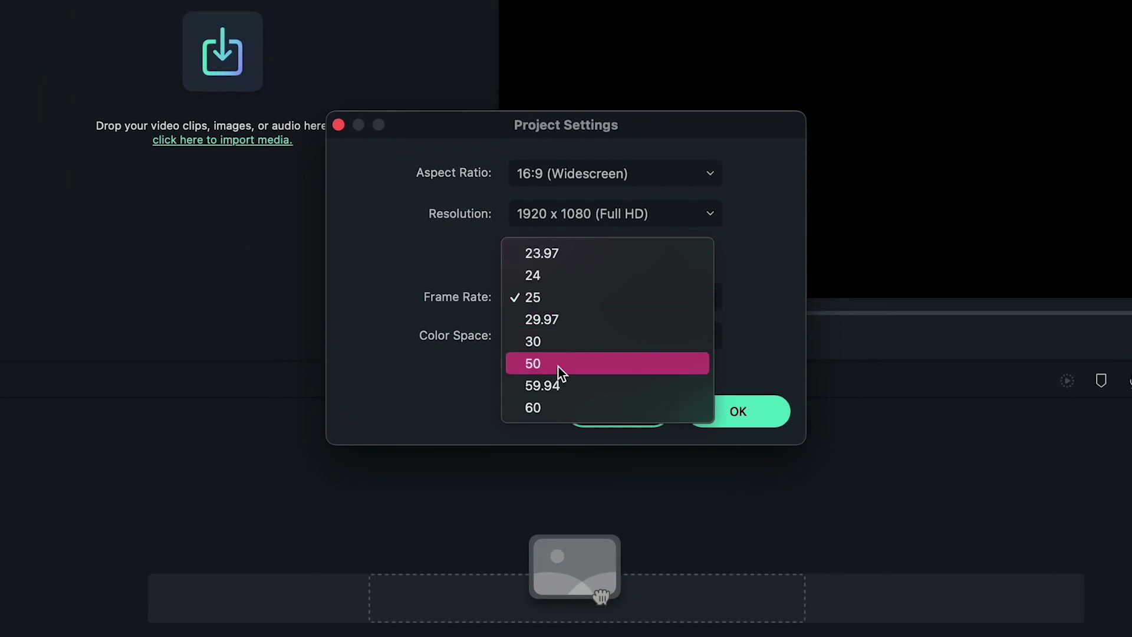
pyautogui.click(553, 407)
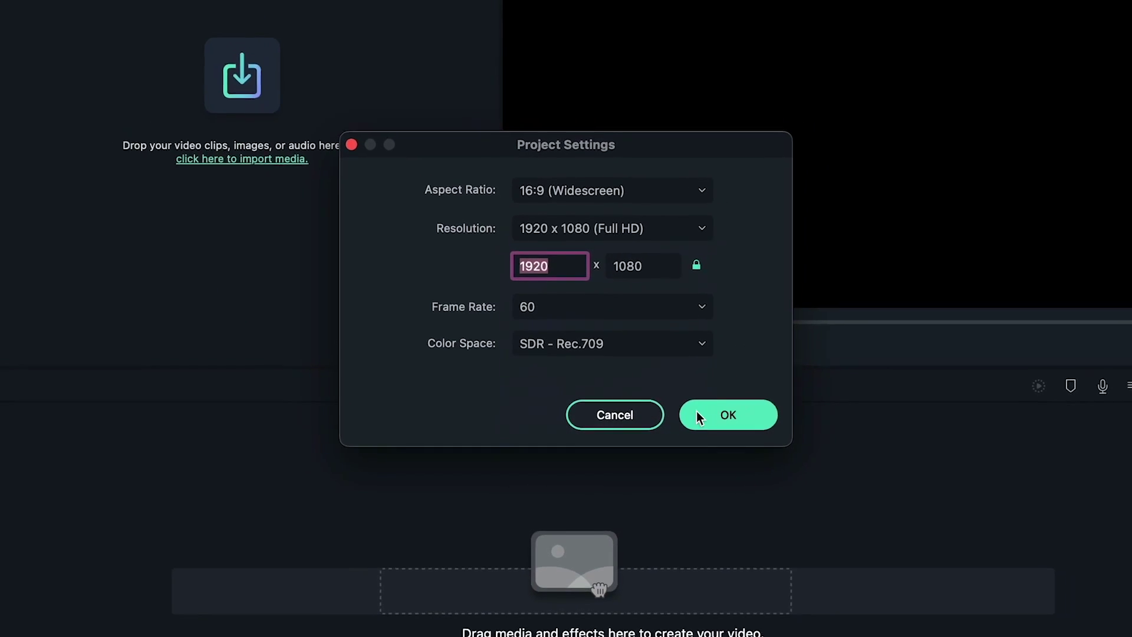
pyautogui.click(707, 413)
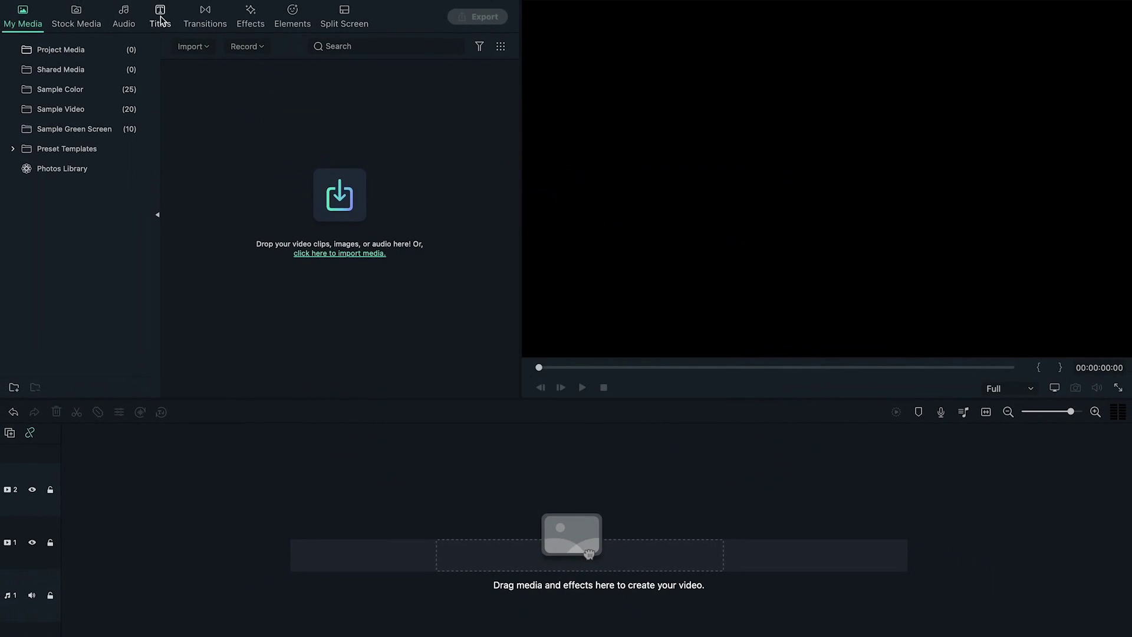
# Step: Add a Default Title to track 1 and change its text to SHINE in Montserrat Black Italic
pyautogui.click(161, 21)
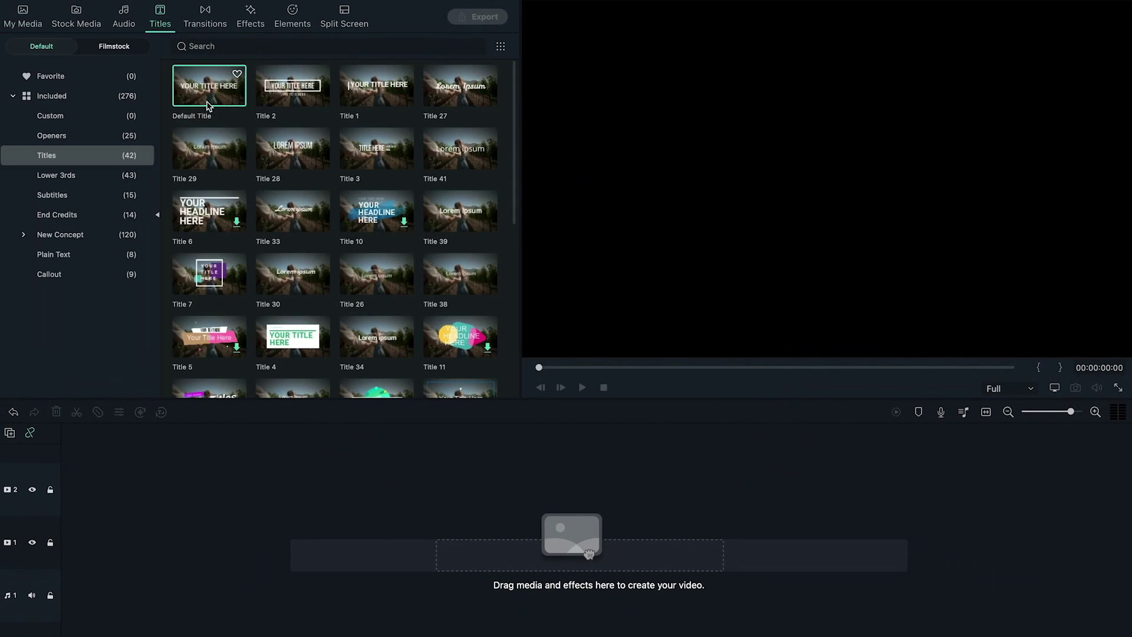
pyautogui.moveTo(208, 101); pyautogui.dragTo(65, 527)
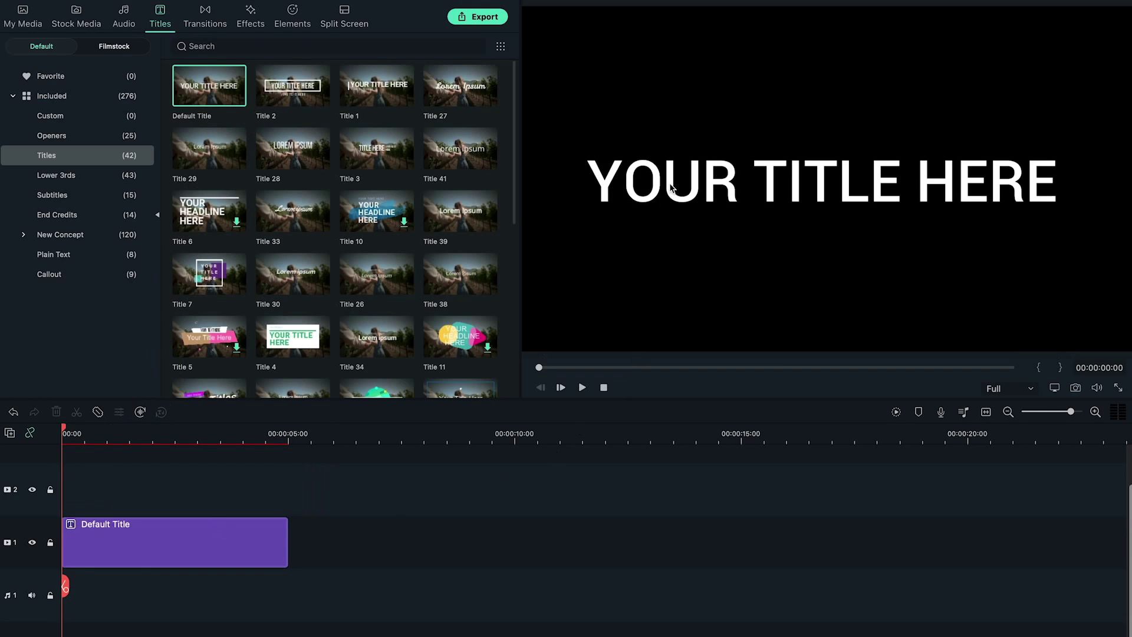
pyautogui.doubleClick(211, 543)
pyautogui.click(408, 390)
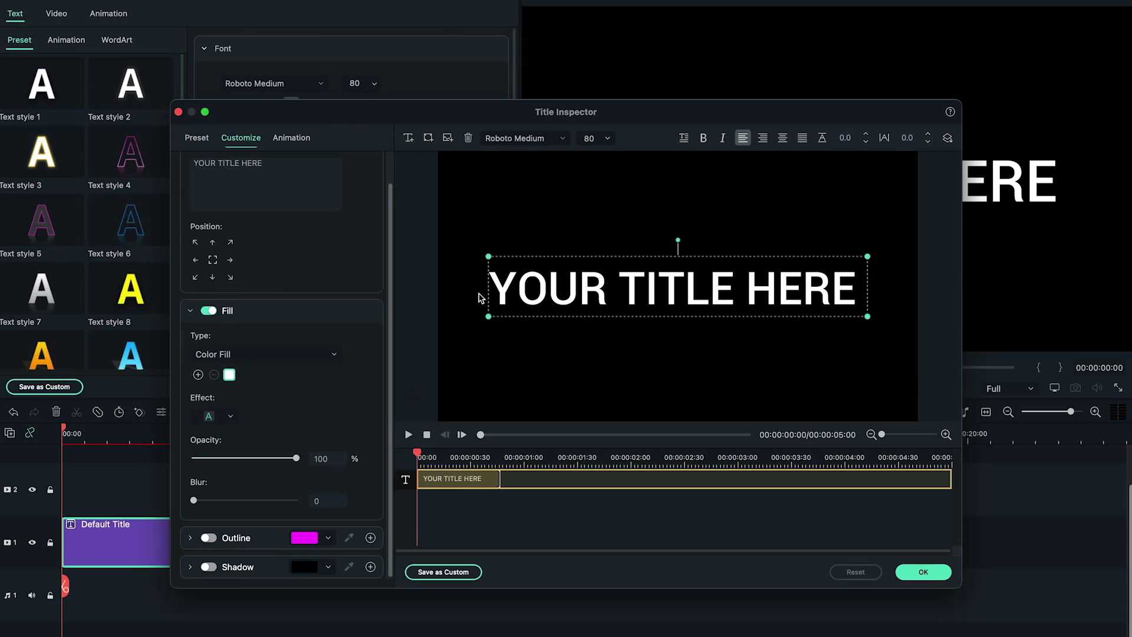
pyautogui.doubleClick(576, 287)
pyautogui.write('SHINE')
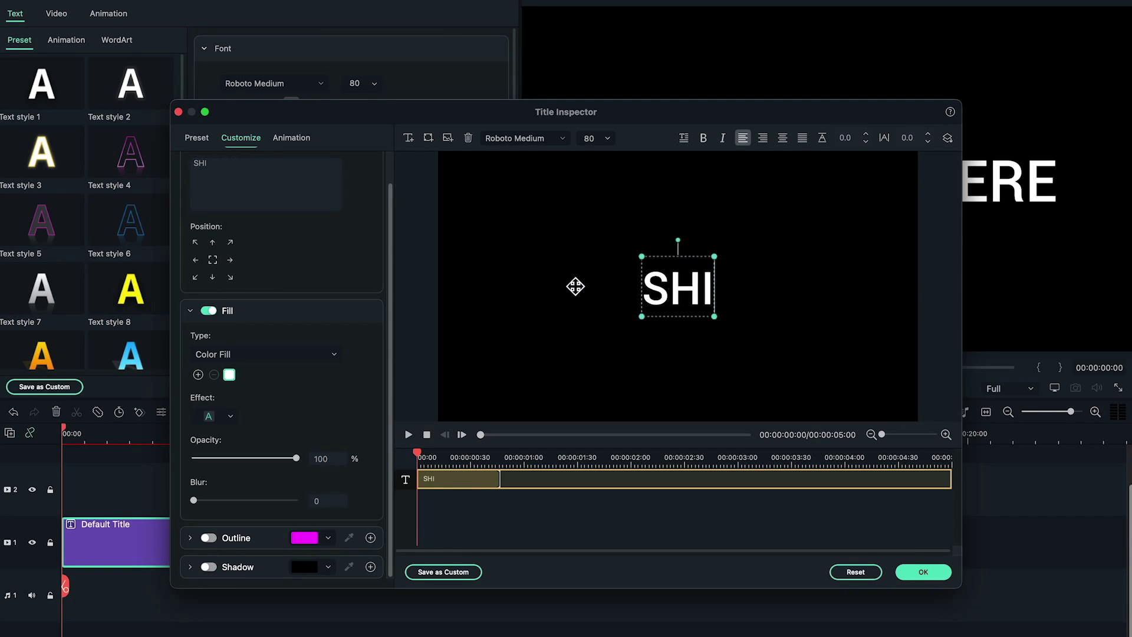
pyautogui.click(558, 139)
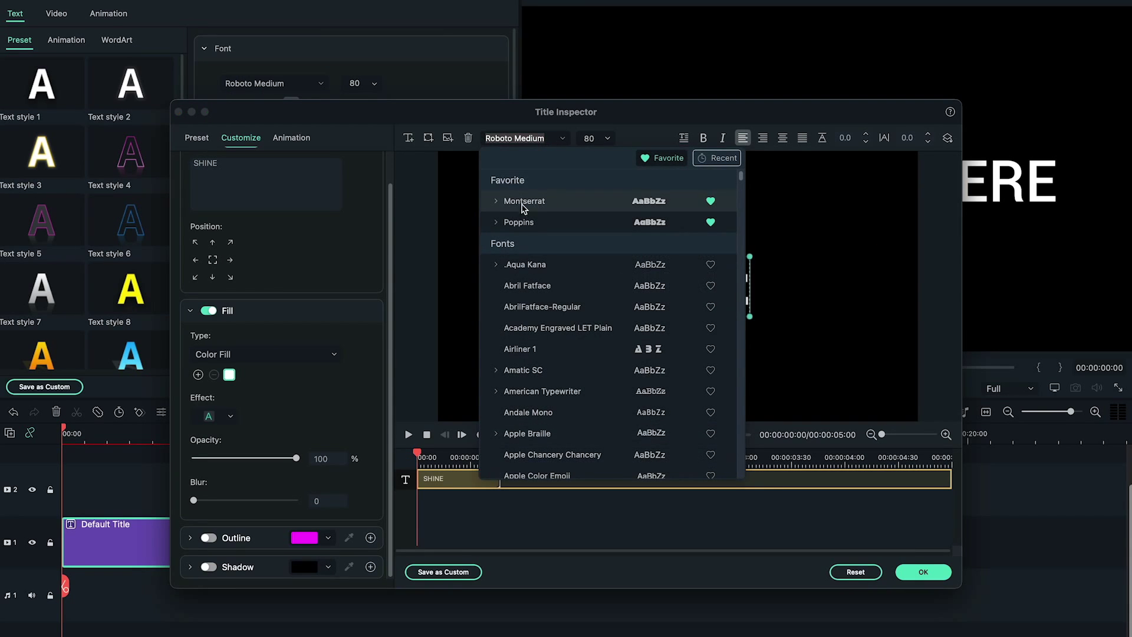
pyautogui.click(499, 222)
pyautogui.click(529, 245)
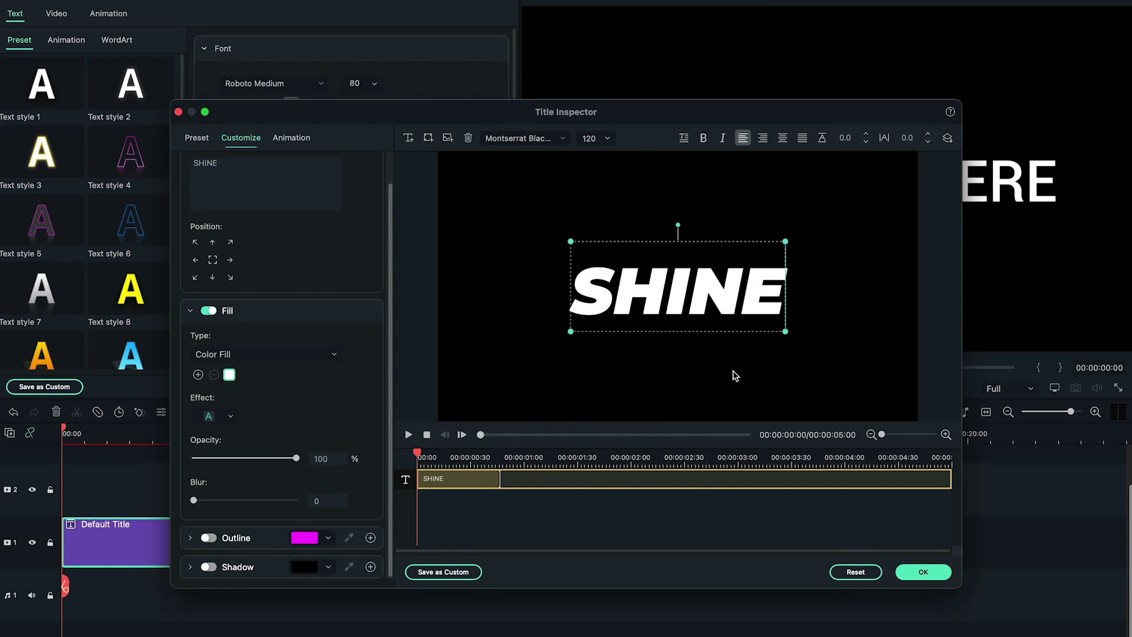
# Step: Give the SHINE text a gradient fill with a darkened left stop and a grey right stop
pyautogui.click(254, 353)
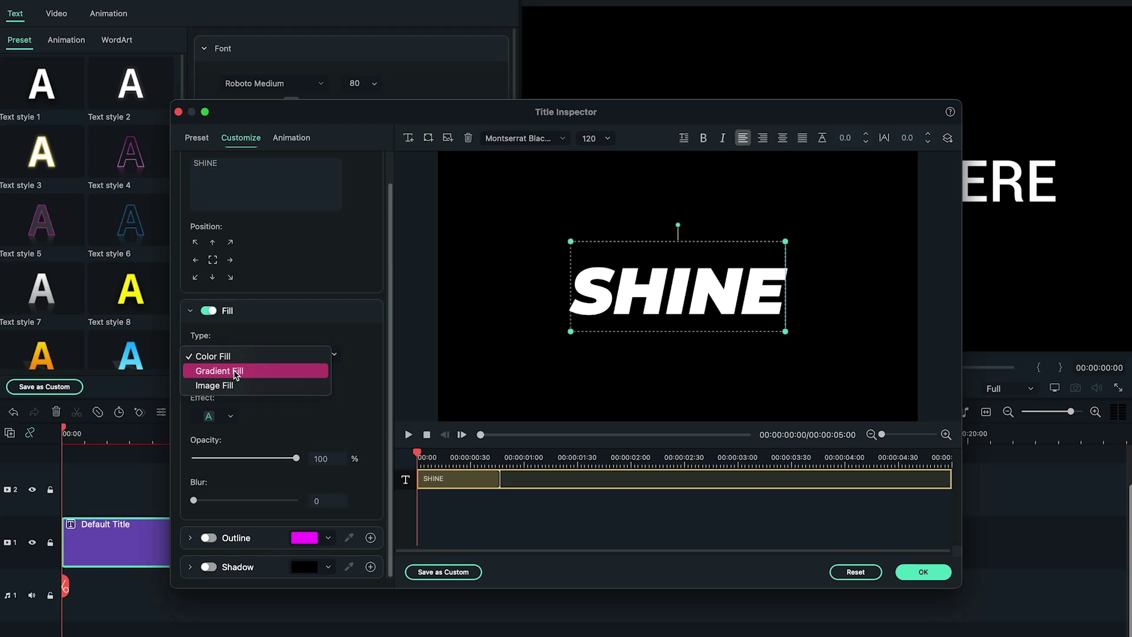
pyautogui.click(230, 371)
pyautogui.click(191, 385)
pyautogui.click(233, 590)
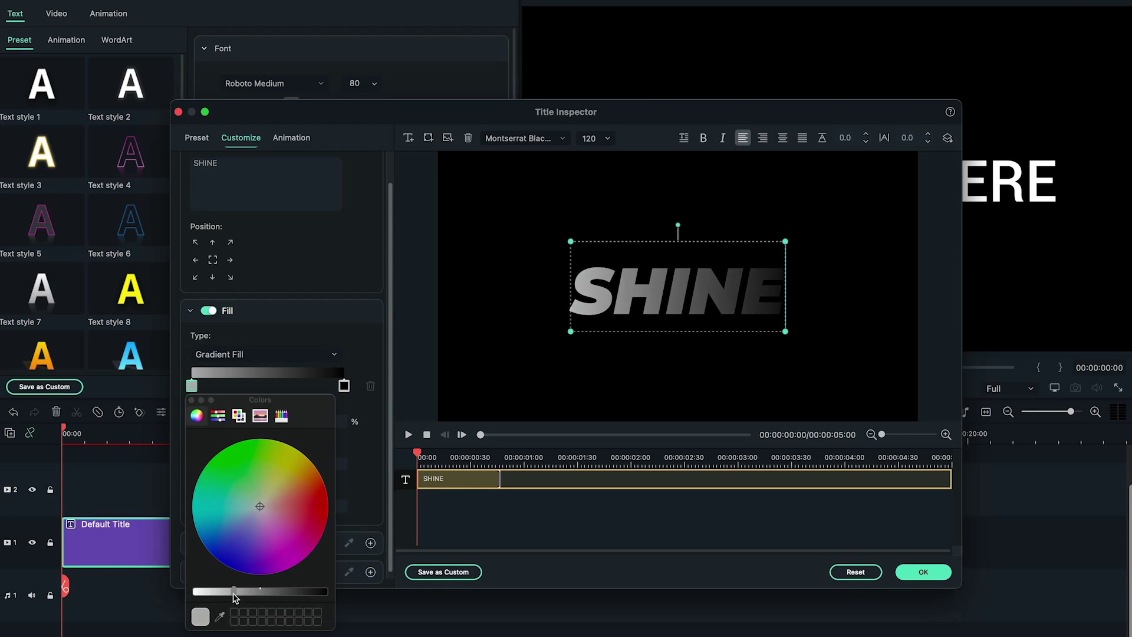
pyautogui.click(347, 404)
pyautogui.click(344, 386)
pyautogui.click(474, 582)
pyautogui.click(561, 390)
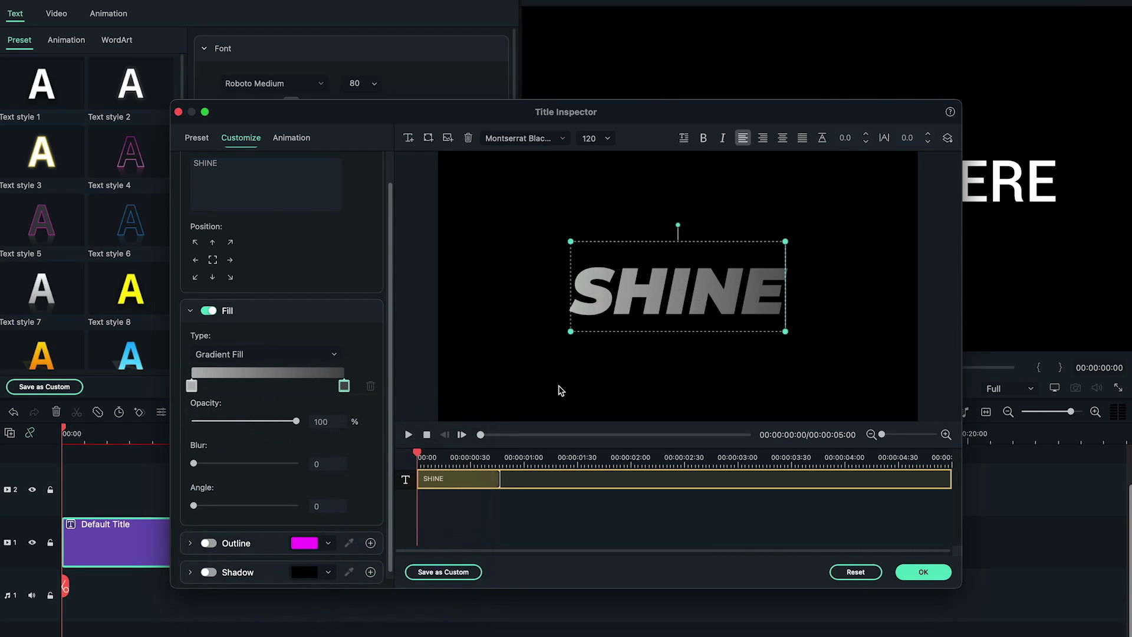
# Step: Paste a copy of the SHINE title onto track 2 at the start of the timeline
pyautogui.click(936, 572)
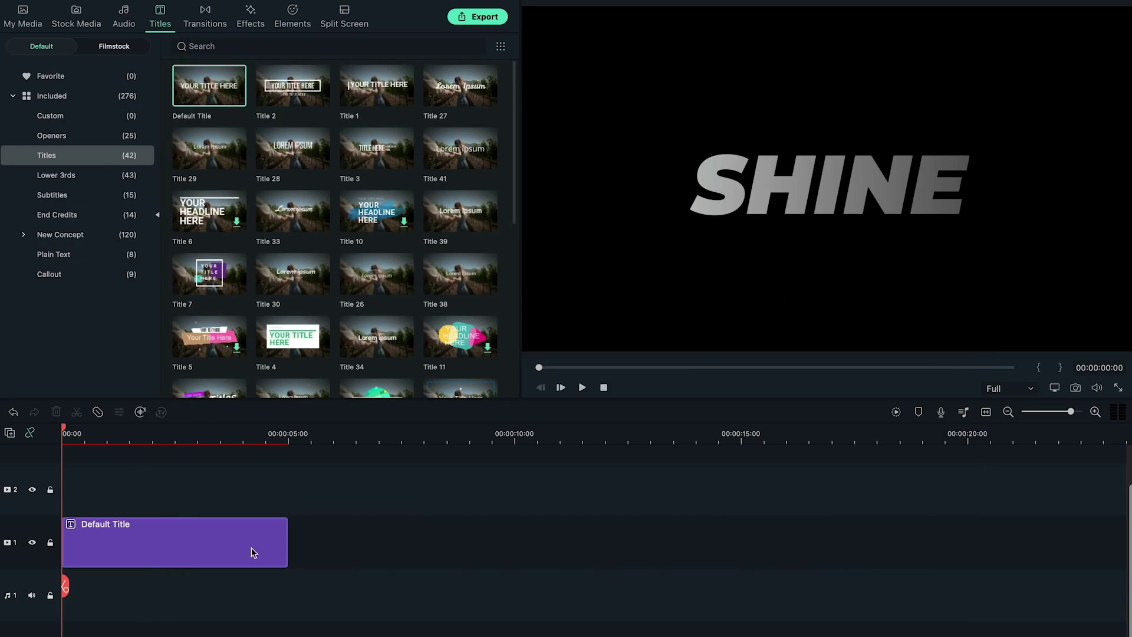
pyautogui.rightClick(233, 532)
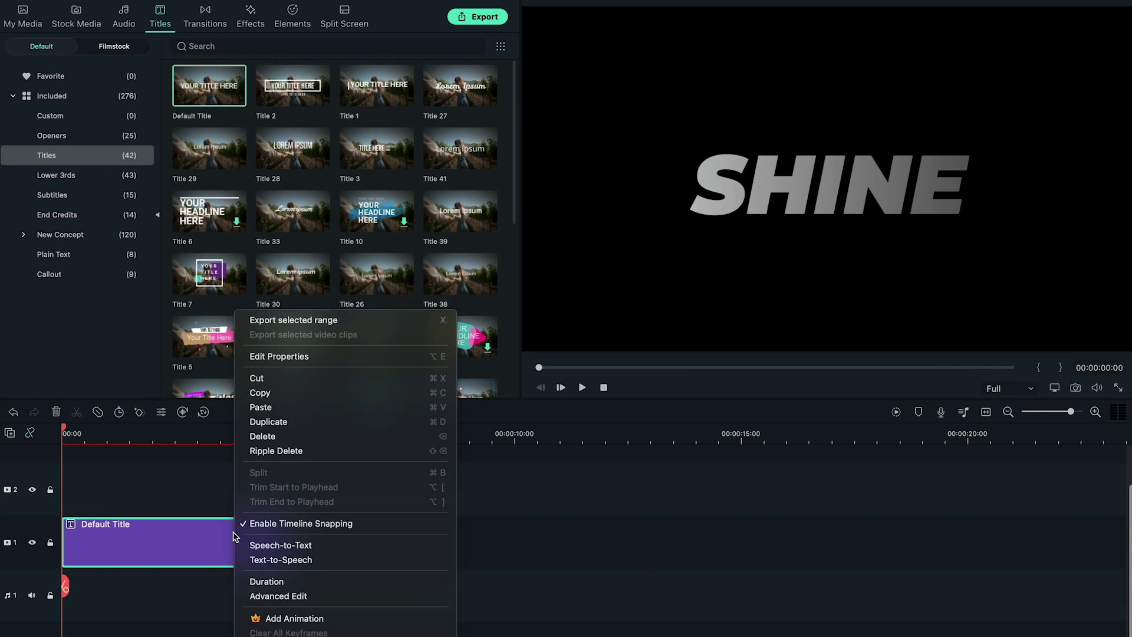
pyautogui.click(262, 406)
pyautogui.moveTo(58, 485); pyautogui.dragTo(59, 486)
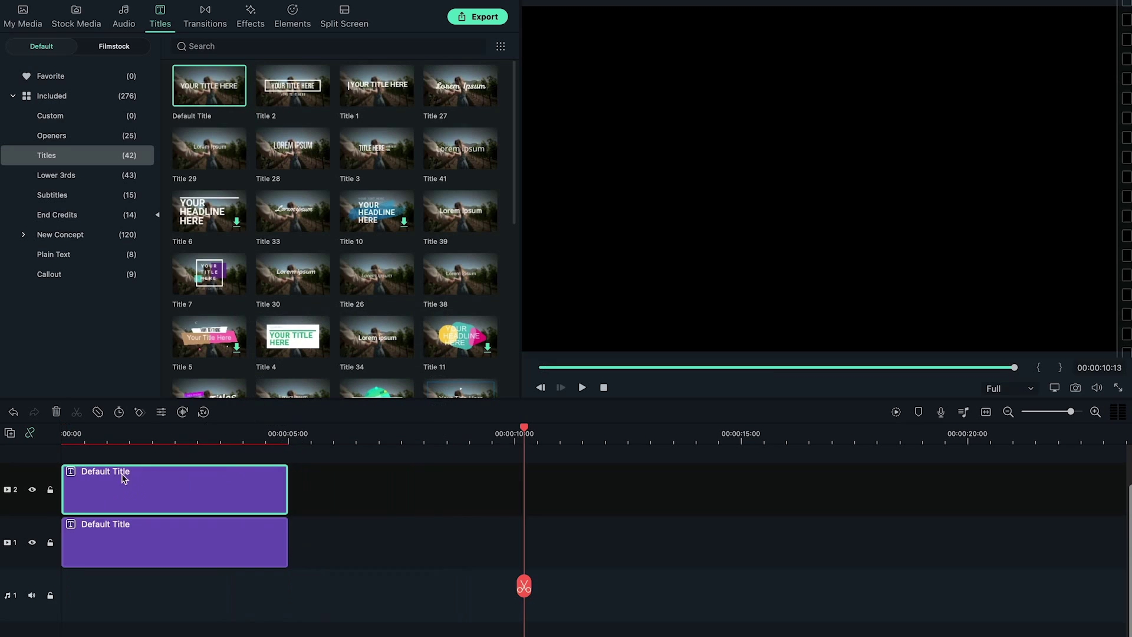
# Step: Switch the copied title's fill from gradient to a solid white colour fill
pyautogui.doubleClick(207, 484)
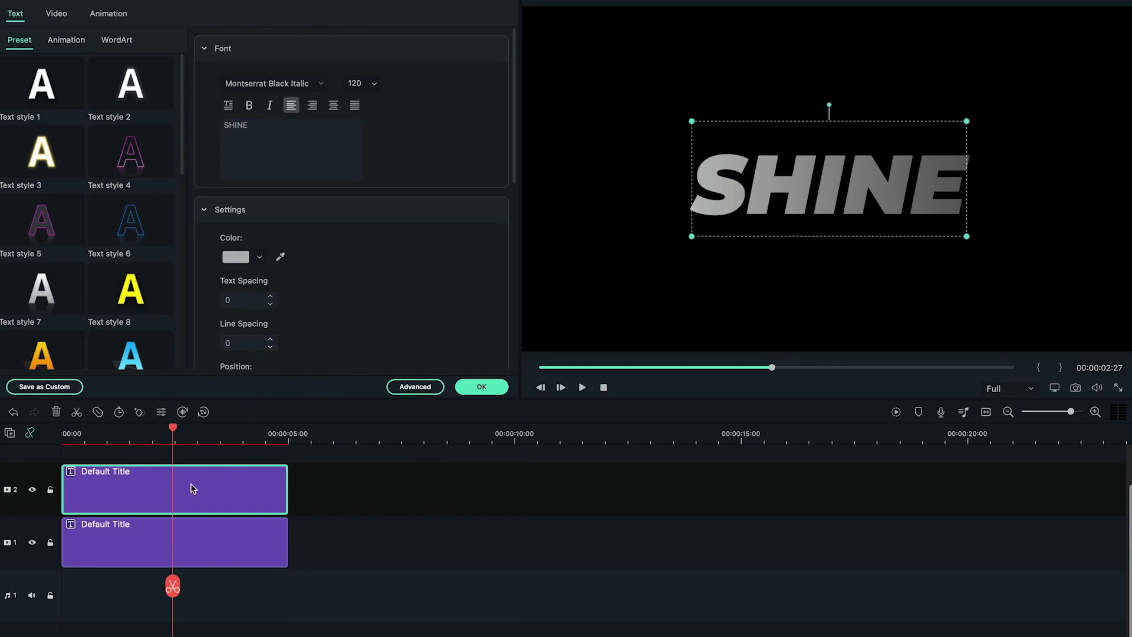
pyautogui.click(422, 390)
pyautogui.click(236, 356)
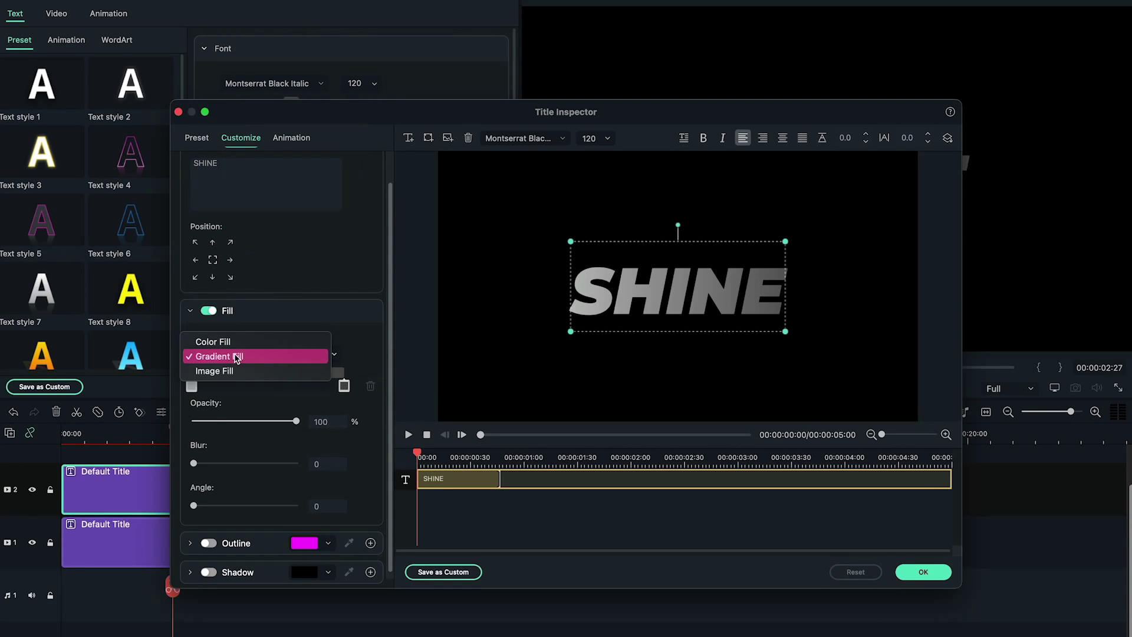
pyautogui.click(227, 342)
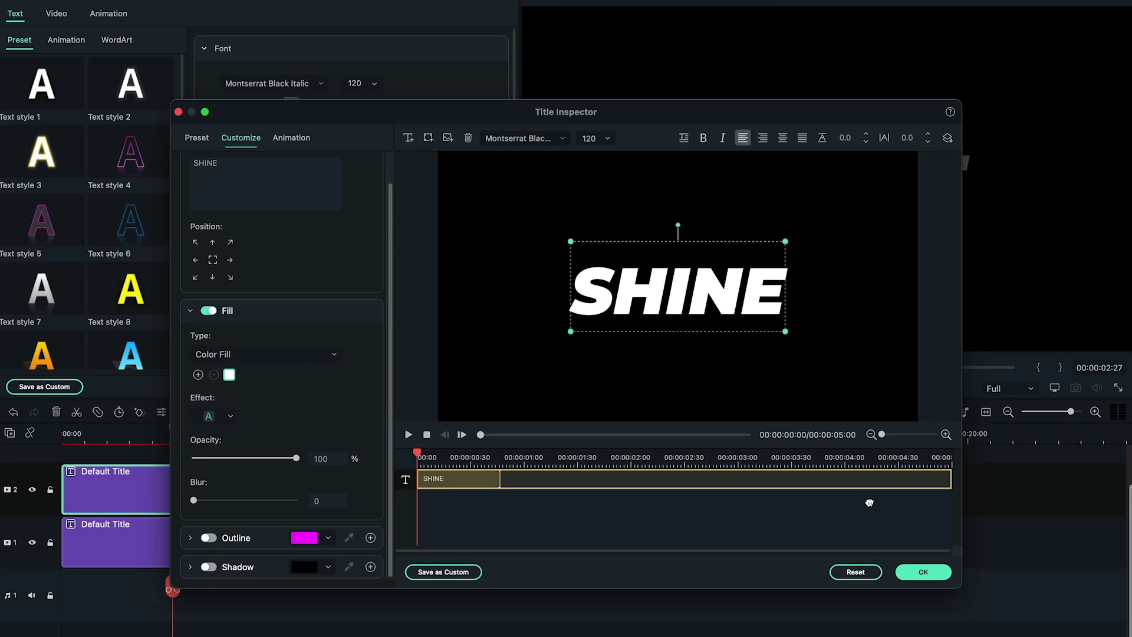
pyautogui.click(924, 572)
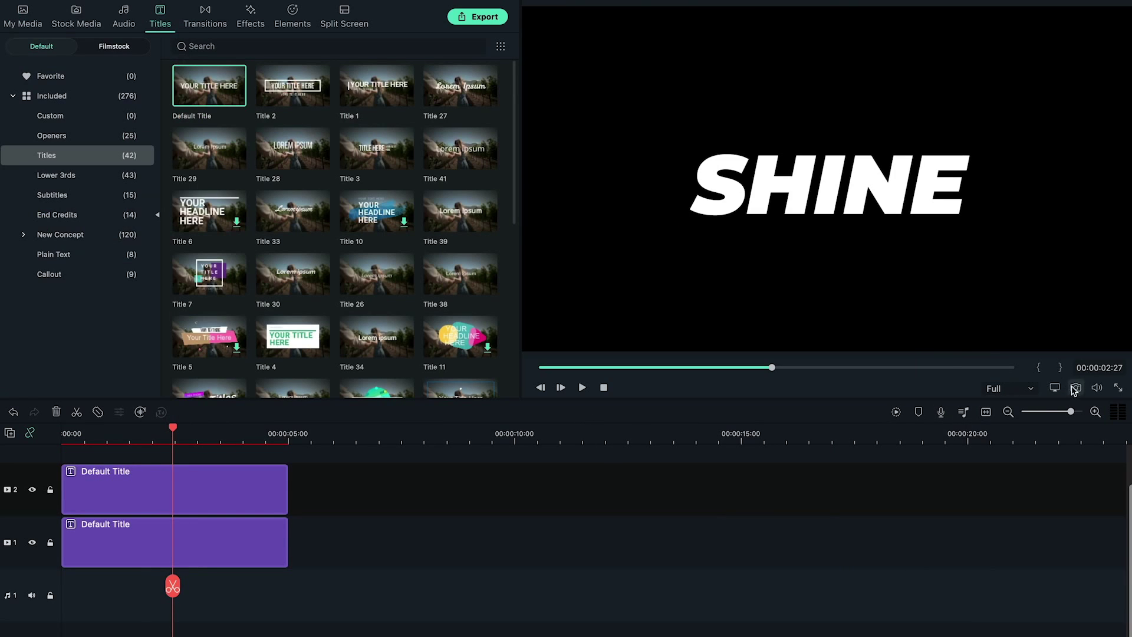
# Step: Snapshot the white SHINE frame and put the snapshot on track 2 in place of the copied title
pyautogui.click(23, 15)
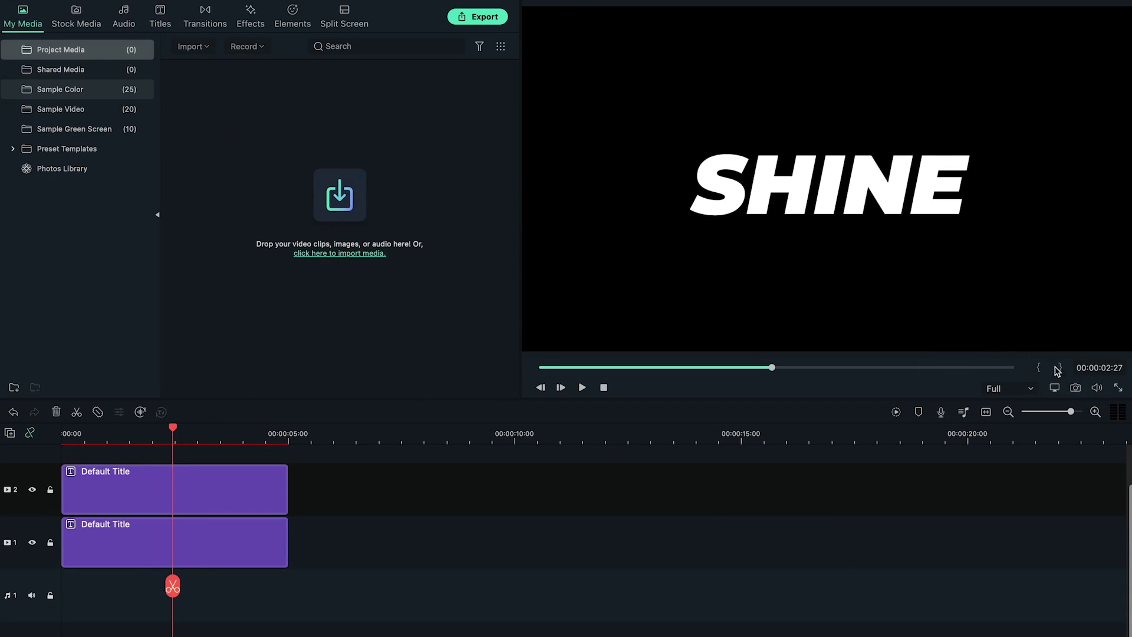
pyautogui.click(1077, 389)
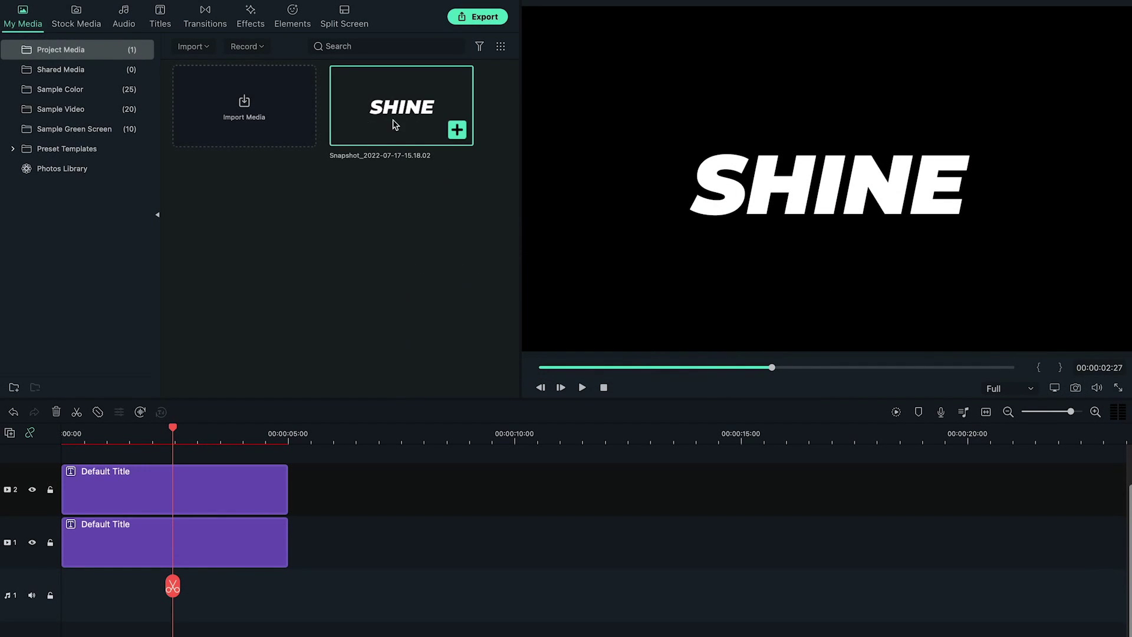
pyautogui.click(177, 492)
pyautogui.click(56, 412)
pyautogui.moveTo(370, 121); pyautogui.dragTo(62, 486)
pyautogui.doubleClick(207, 475)
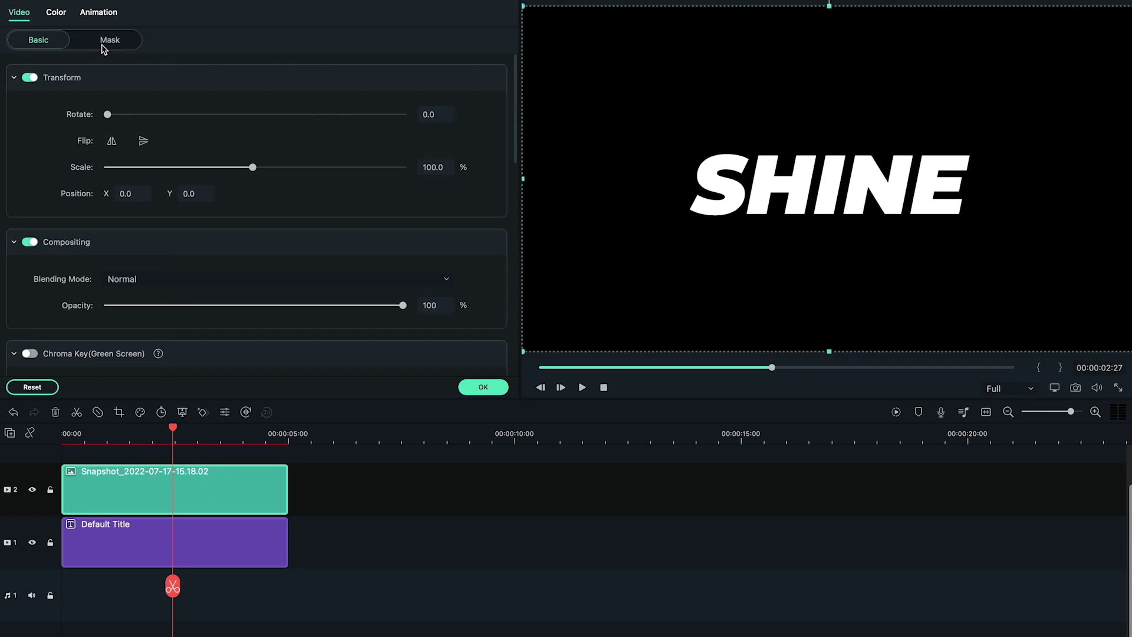
# Step: Mask the snapshot with a thin Rectangle strip rotated 40°, blurred 15, placed left of SHINE
pyautogui.click(104, 43)
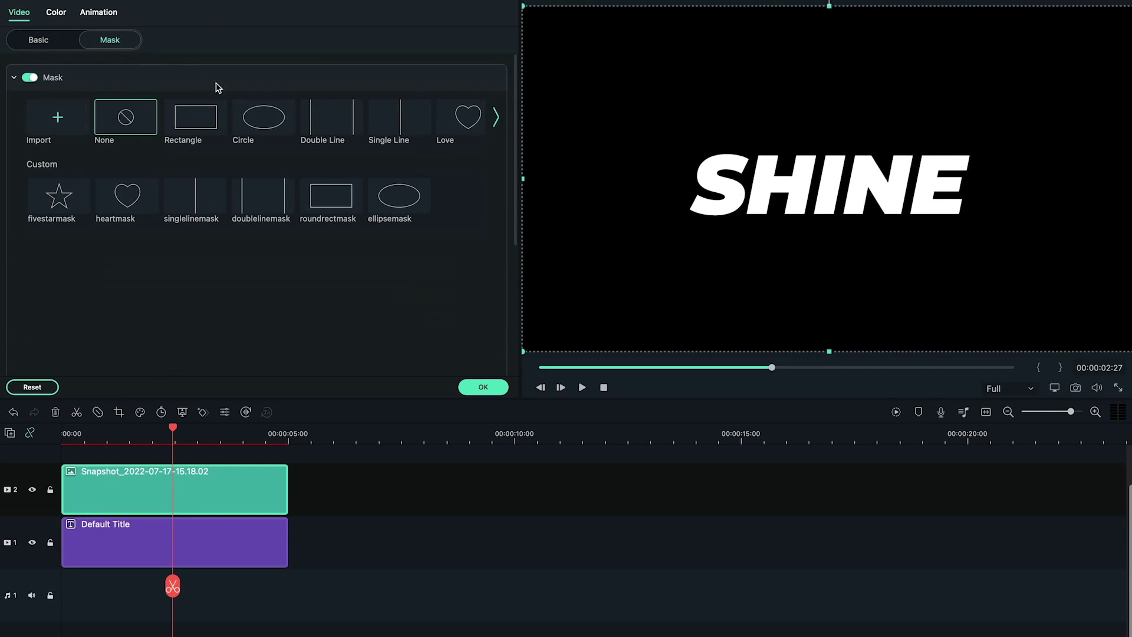
pyautogui.click(199, 125)
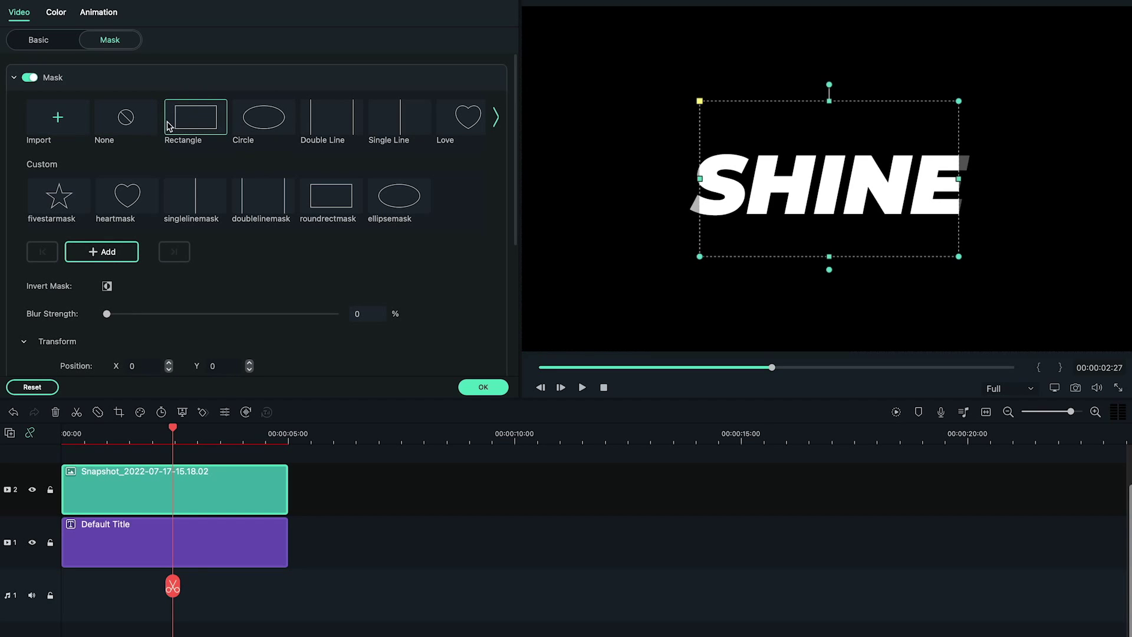
pyautogui.moveTo(959, 178); pyautogui.dragTo(857, 187)
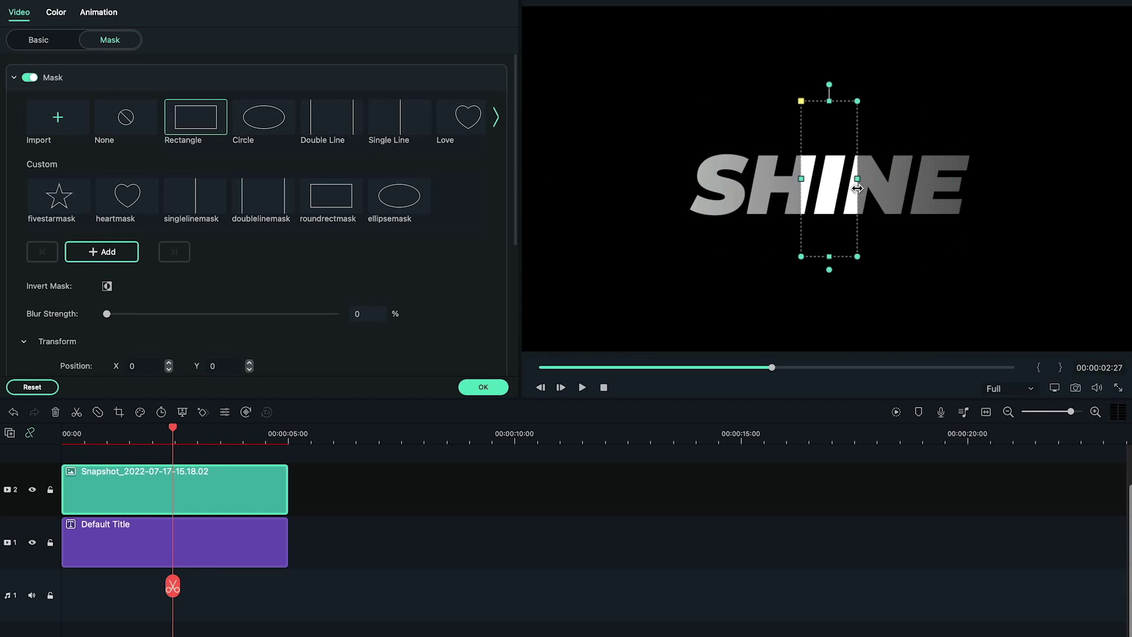
pyautogui.moveTo(827, 83); pyautogui.dragTo(887, 80)
pyautogui.scroll(-3, 475, 242)
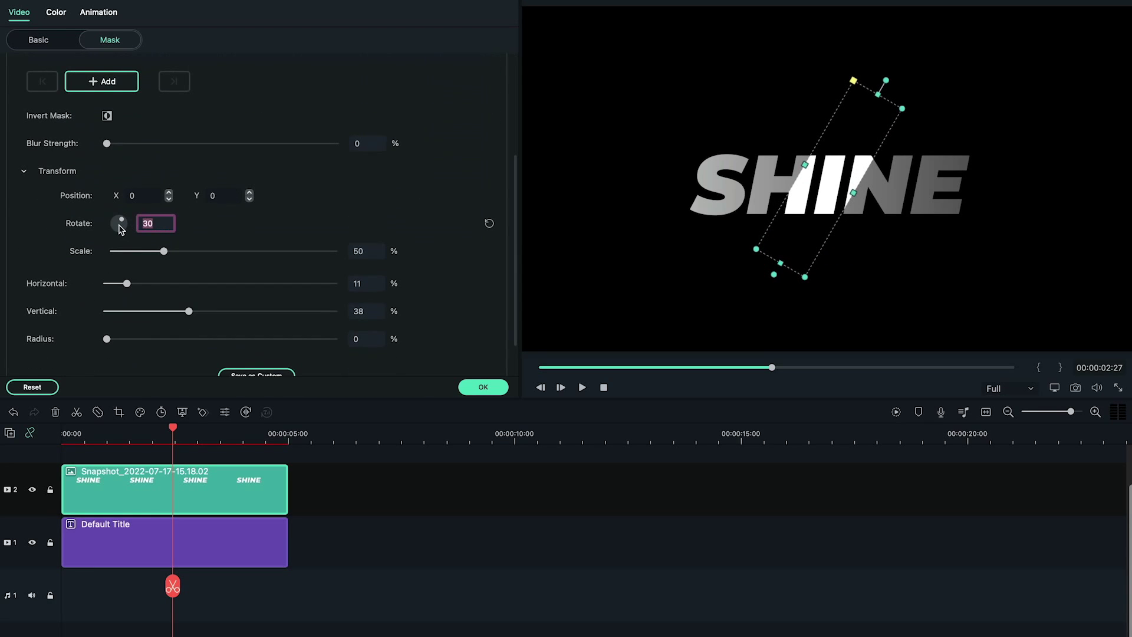
pyautogui.write('40')
pyautogui.press('Return')
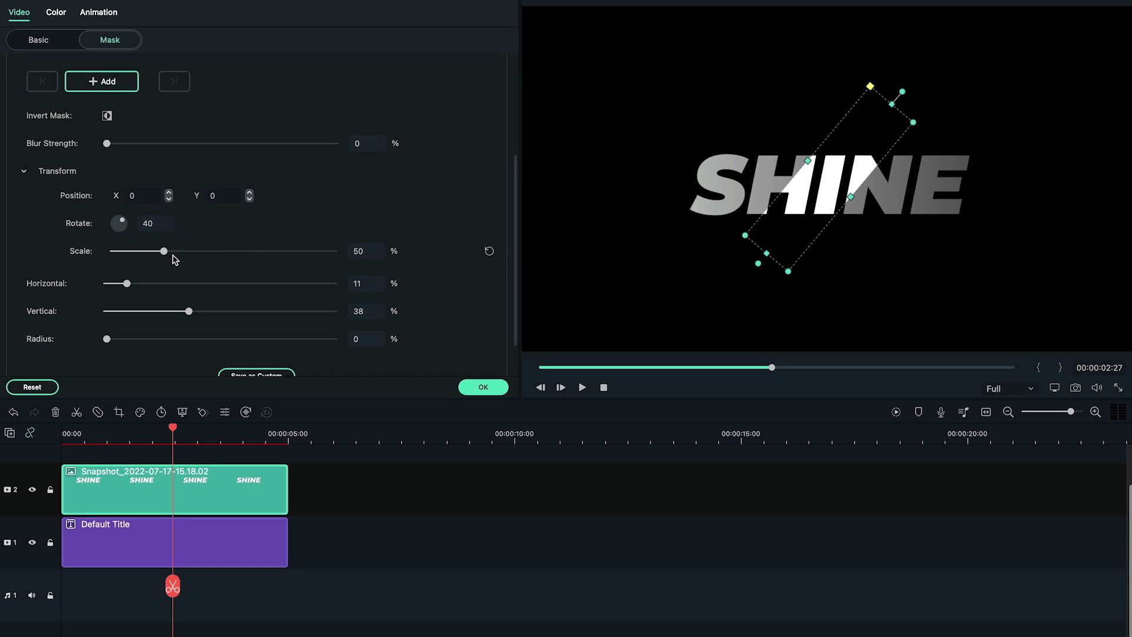
pyautogui.moveTo(107, 144); pyautogui.dragTo(148, 144)
pyautogui.moveTo(831, 184); pyautogui.dragTo(631, 159)
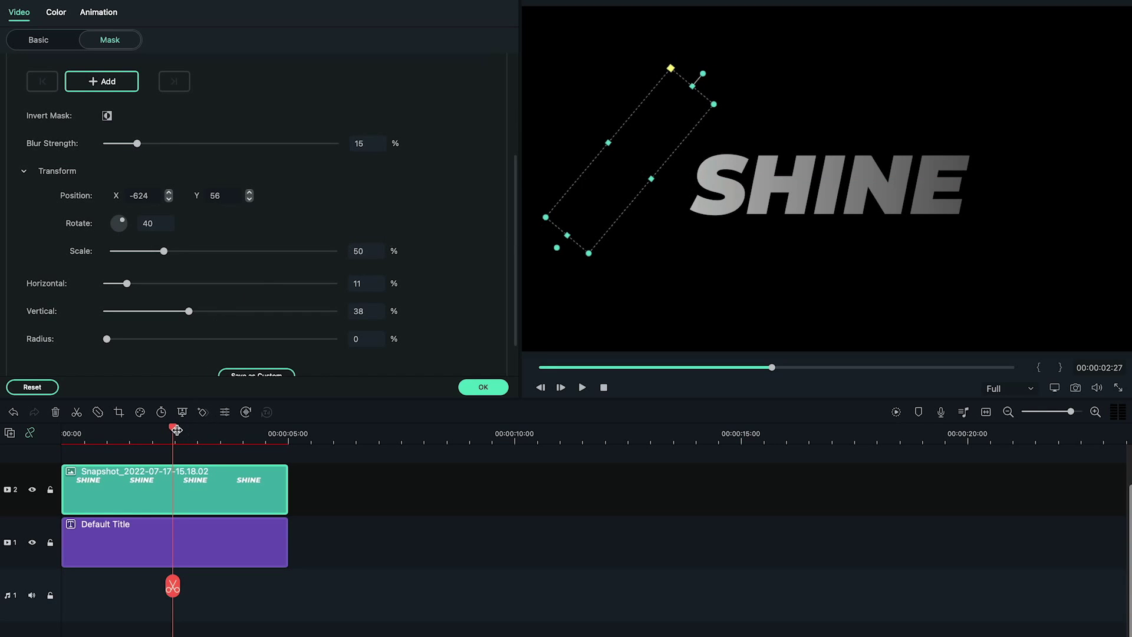
# Step: Keyframe the mask left of SHINE at 0 s and right of it at 2 s, then play back
pyautogui.moveTo(177, 430); pyautogui.dragTo(152, 430)
pyautogui.click(97, 84)
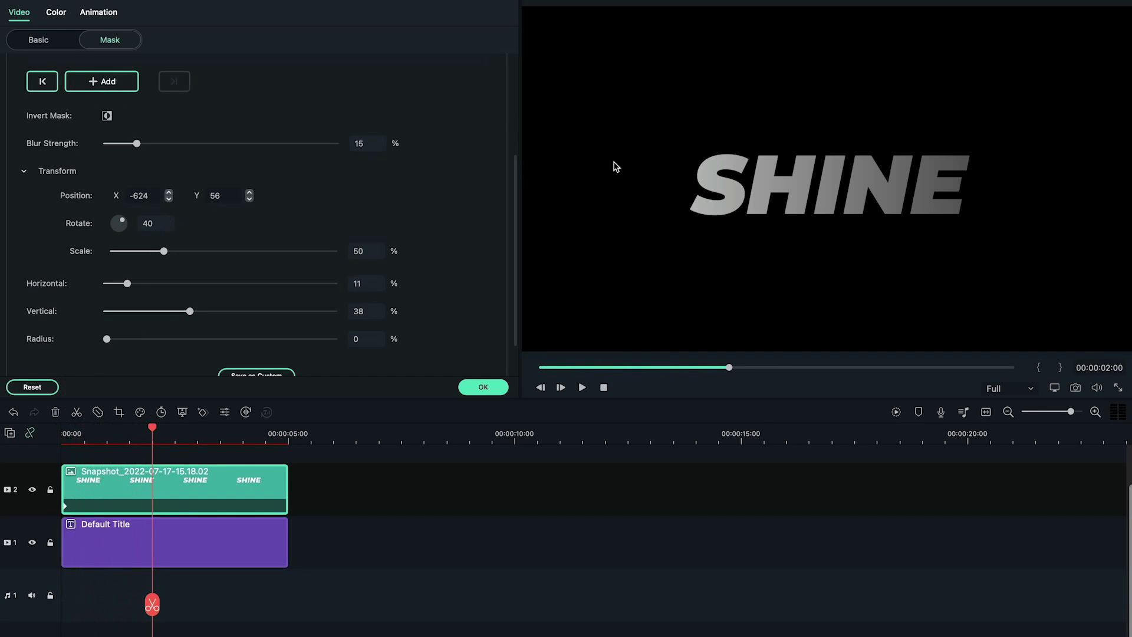
pyautogui.moveTo(640, 142); pyautogui.dragTo(1041, 194)
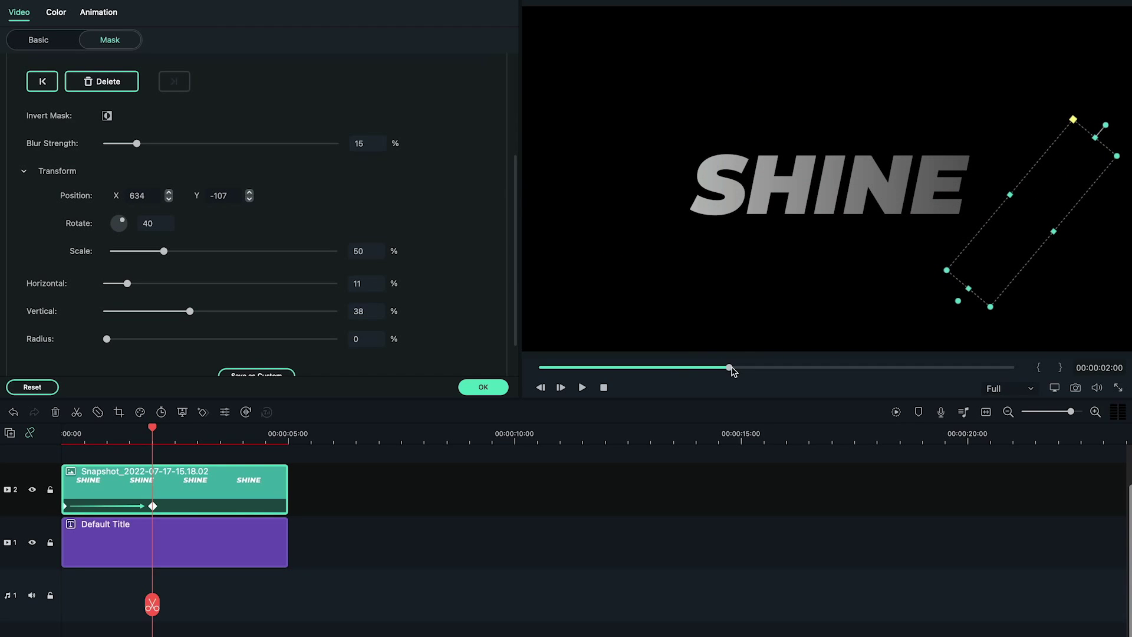
pyautogui.moveTo(731, 370); pyautogui.dragTo(539, 368)
pyautogui.click(582, 386)
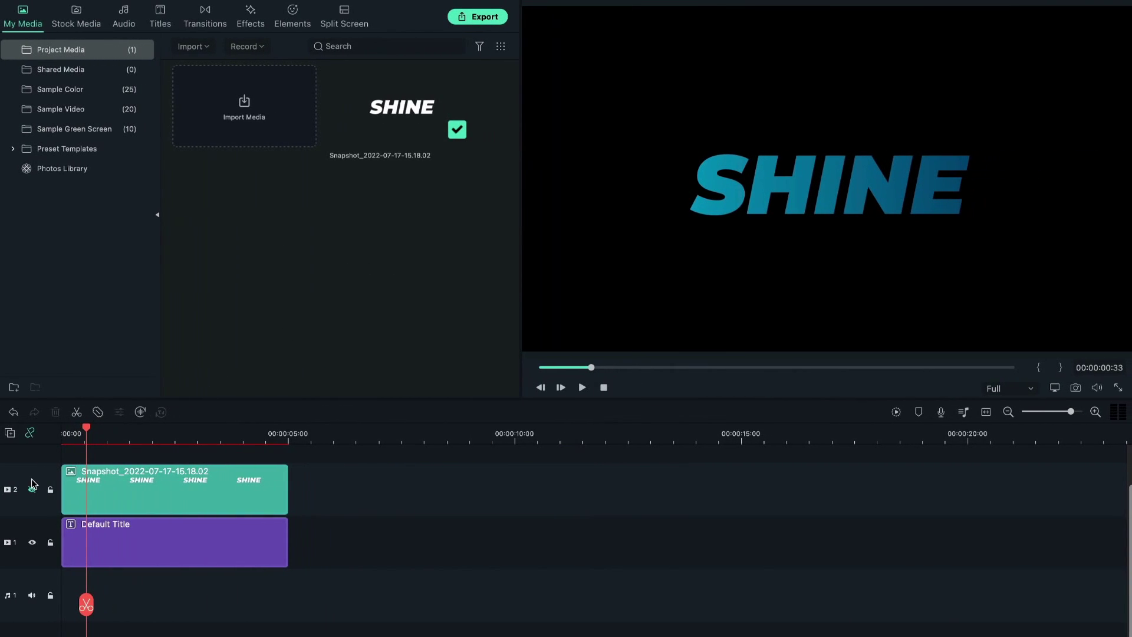
# Step: Preview the white sweep, then delete the white snapshot clip from track 2
pyautogui.click(32, 486)
pyautogui.moveTo(87, 432)
pyautogui.mouseDown()
pyautogui.moveTo(126, 432)
pyautogui.moveTo(86, 435)
pyautogui.moveTo(109, 435)
pyautogui.mouseUp()
pyautogui.click(208, 499)
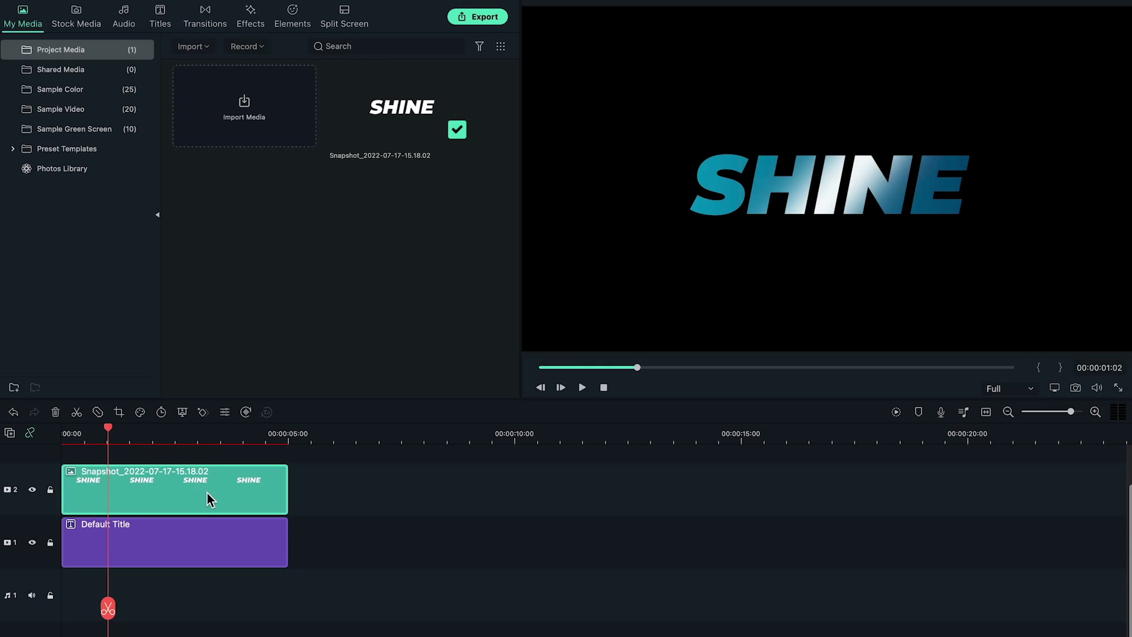
pyautogui.press('Delete')
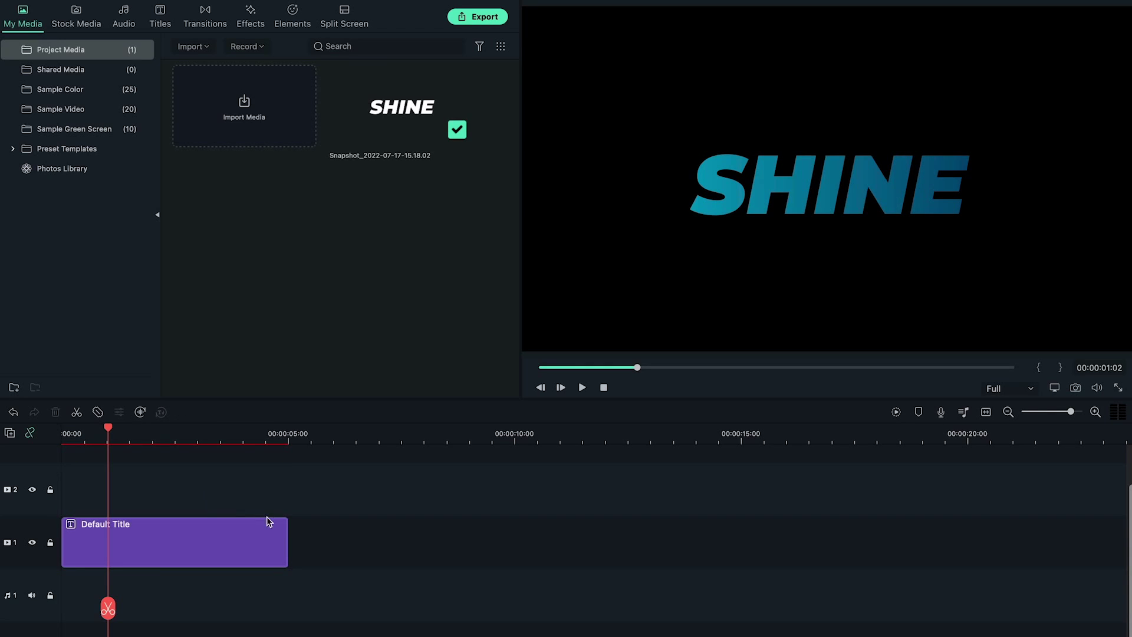
# Step: Copy the blue gradient title and paste the copy at the start of track 2
pyautogui.click(265, 524)
pyautogui.press('super+c')
pyautogui.press('super+v')
pyautogui.moveTo(202, 485); pyautogui.dragTo(182, 491)
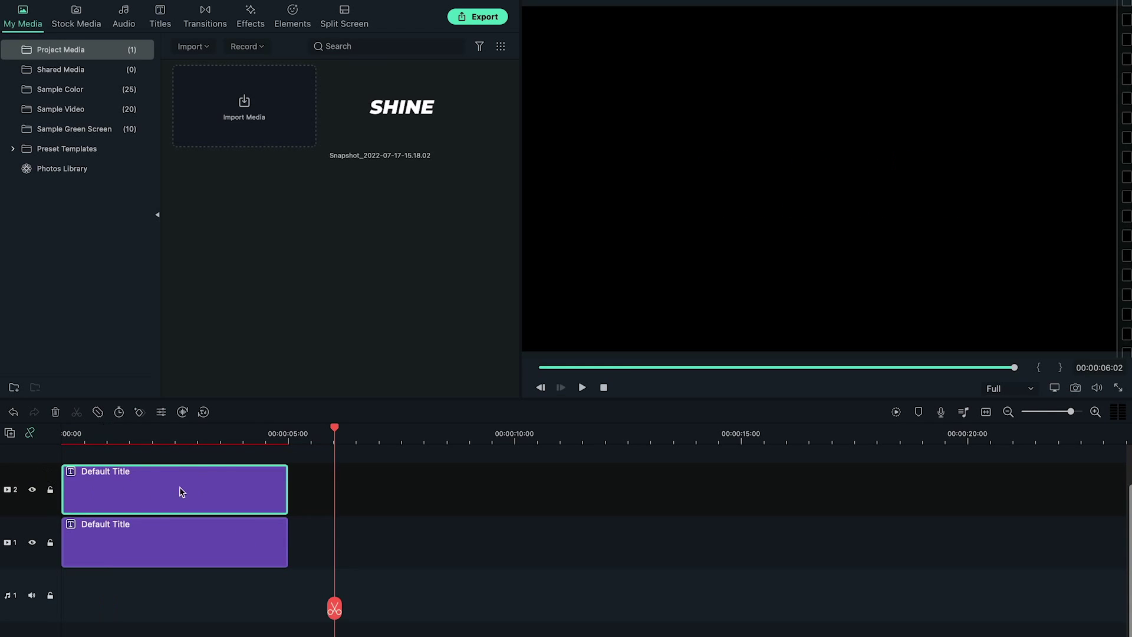
pyautogui.click(201, 441)
# Step: Make the title copy a solid cyan fill, snapshot it, and place the snapshot on track 2
pyautogui.doubleClick(221, 490)
pyautogui.click(408, 388)
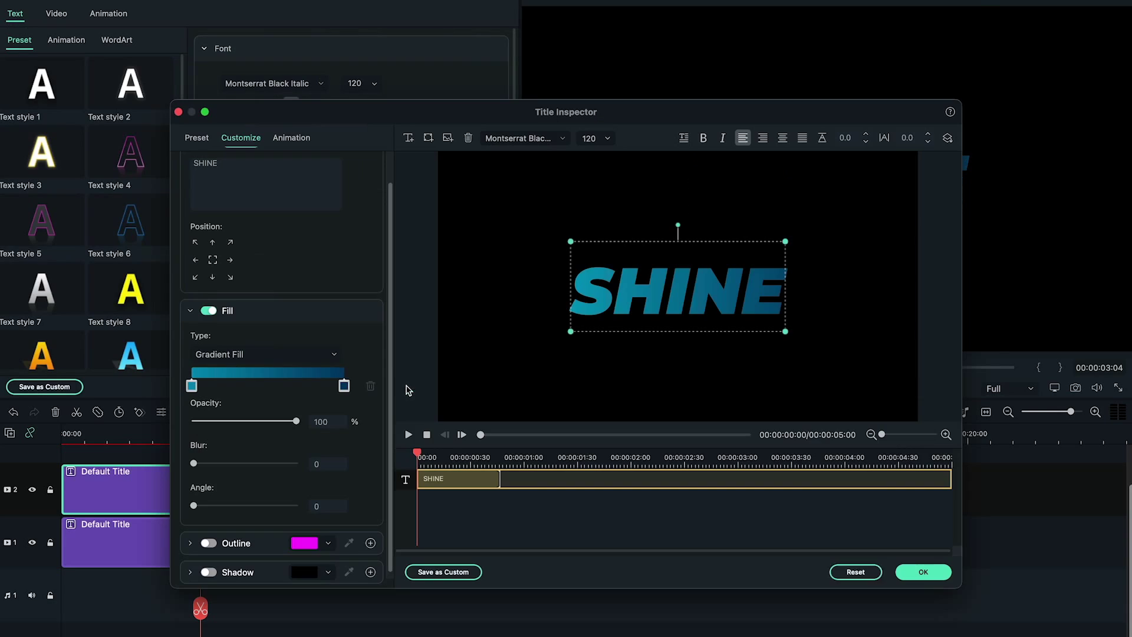
pyautogui.click(225, 356)
pyautogui.click(224, 337)
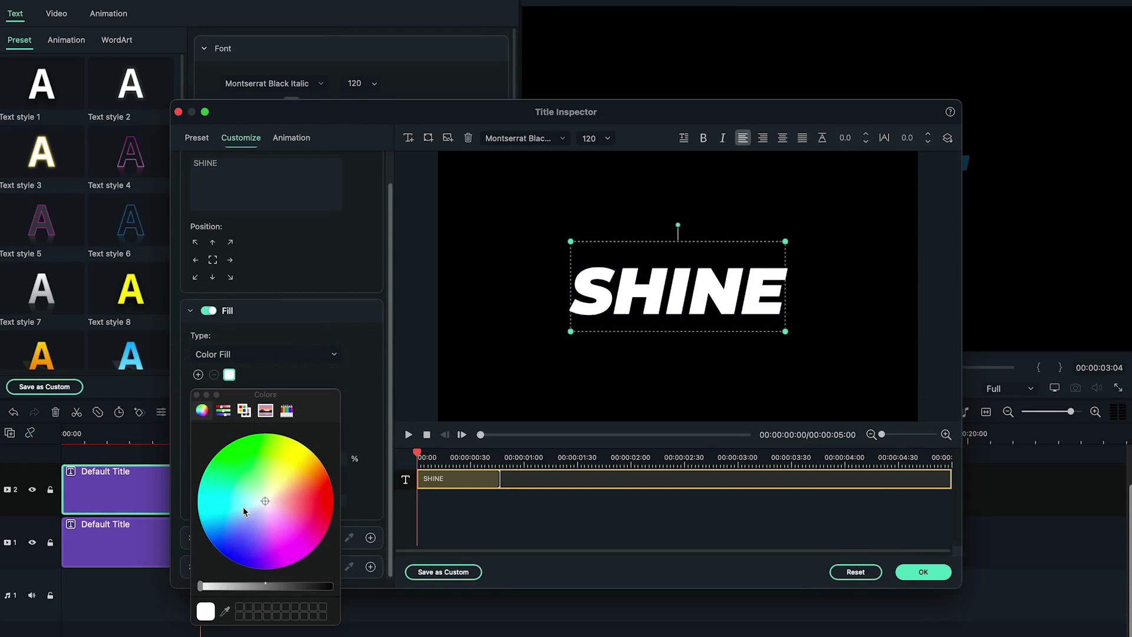
pyautogui.click(229, 375)
pyautogui.click(197, 395)
pyautogui.click(935, 570)
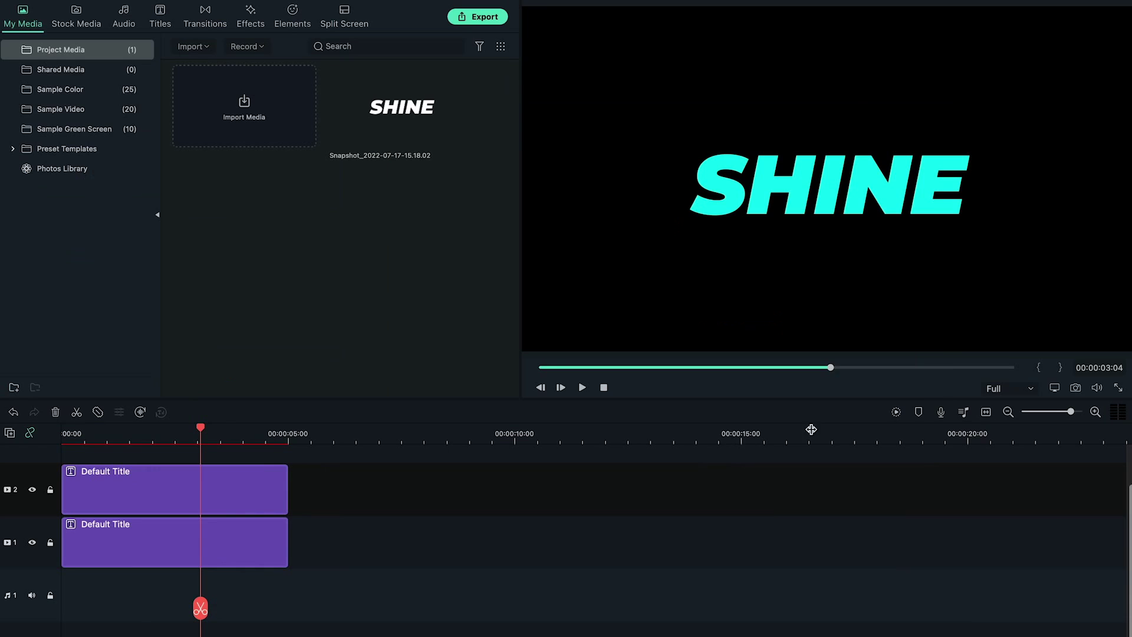
pyautogui.click(1076, 388)
pyautogui.moveTo(245, 233); pyautogui.dragTo(65, 478)
# Step: Apply a Rectangle mask to the cyan snapshot, tilted and narrowed into a diagonal strip
pyautogui.doubleClick(141, 485)
pyautogui.click(109, 40)
pyautogui.click(197, 116)
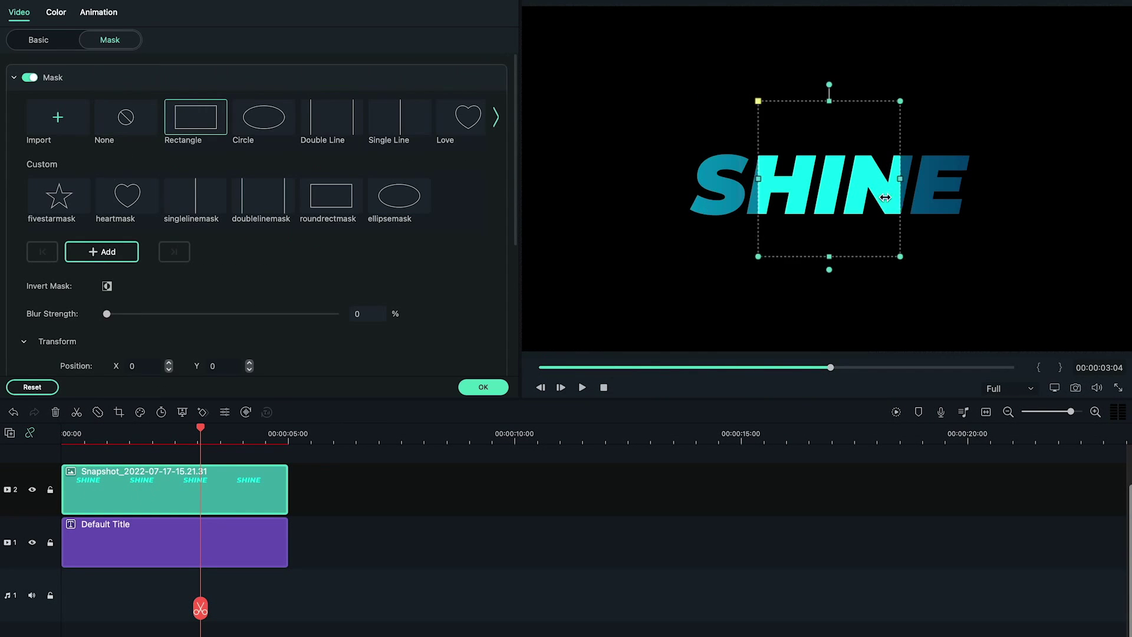
pyautogui.moveTo(779, 262); pyautogui.dragTo(768, 253)
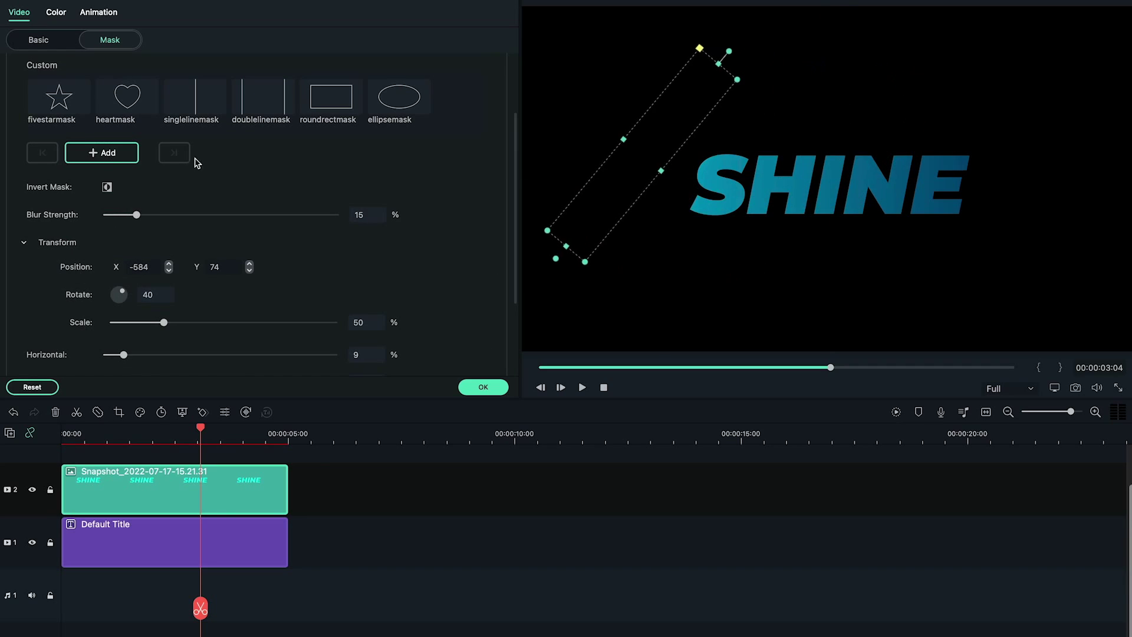
# Step: Set the starting mask position keyframe, then rewind and play the cyan light sweep
pyautogui.click(102, 152)
pyautogui.press('Home')
pyautogui.press('space')
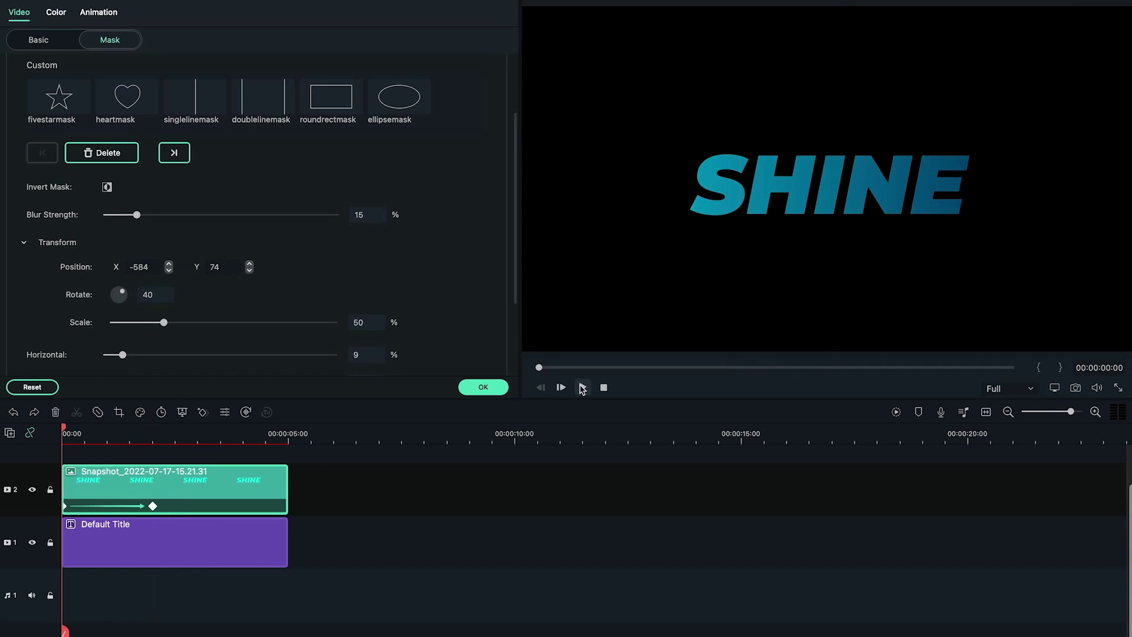